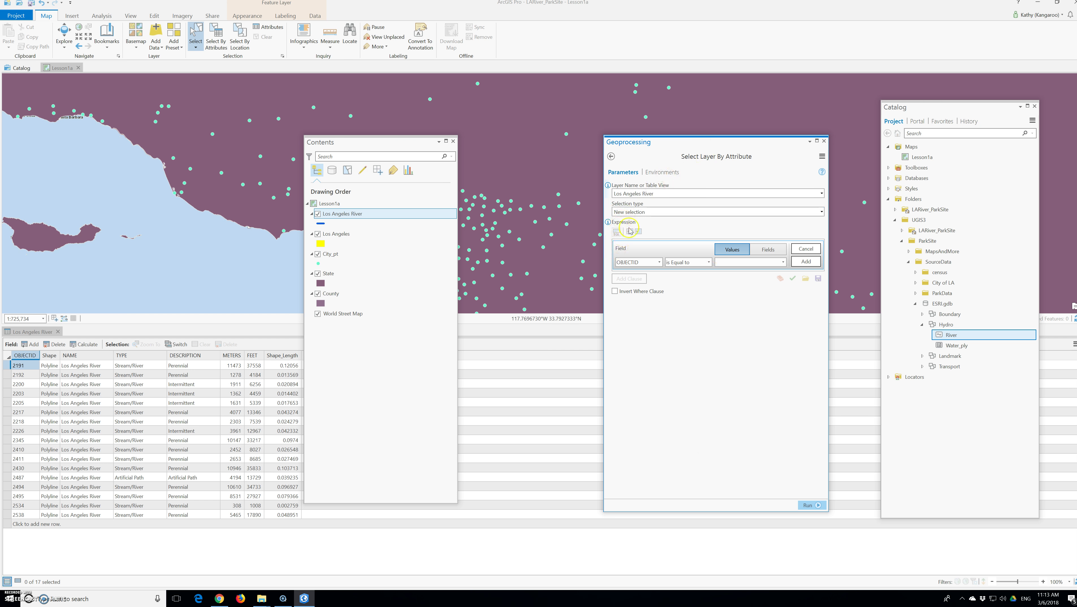
- Select Los Angeles River records where DESCRIPTION equals Perennial, leaving 12 of 17 selected
click(643, 225)
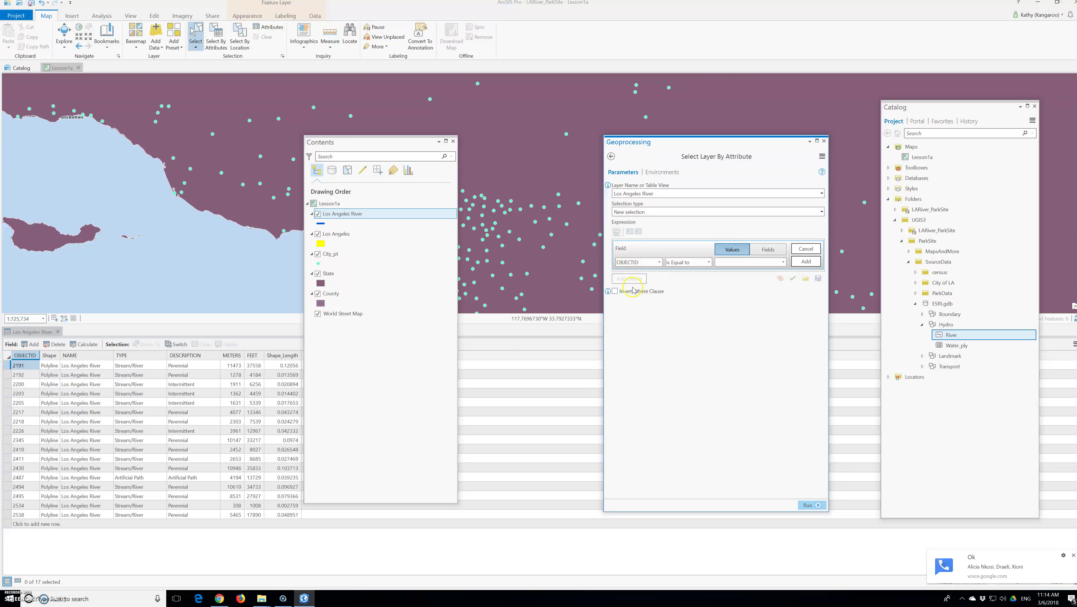
click(654, 262)
click(642, 302)
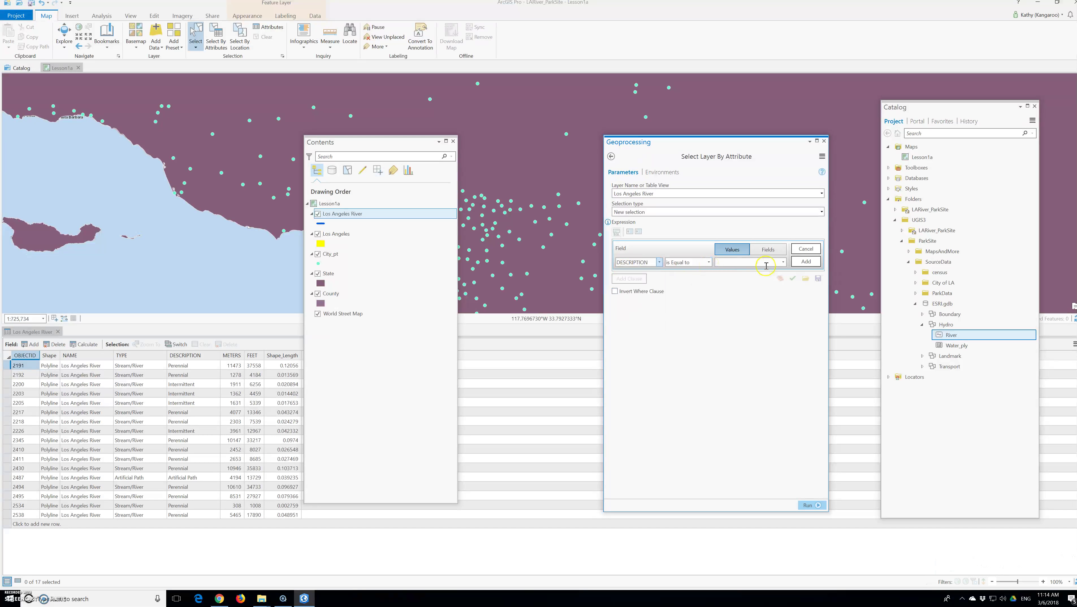
click(783, 262)
click(727, 291)
click(806, 262)
click(812, 506)
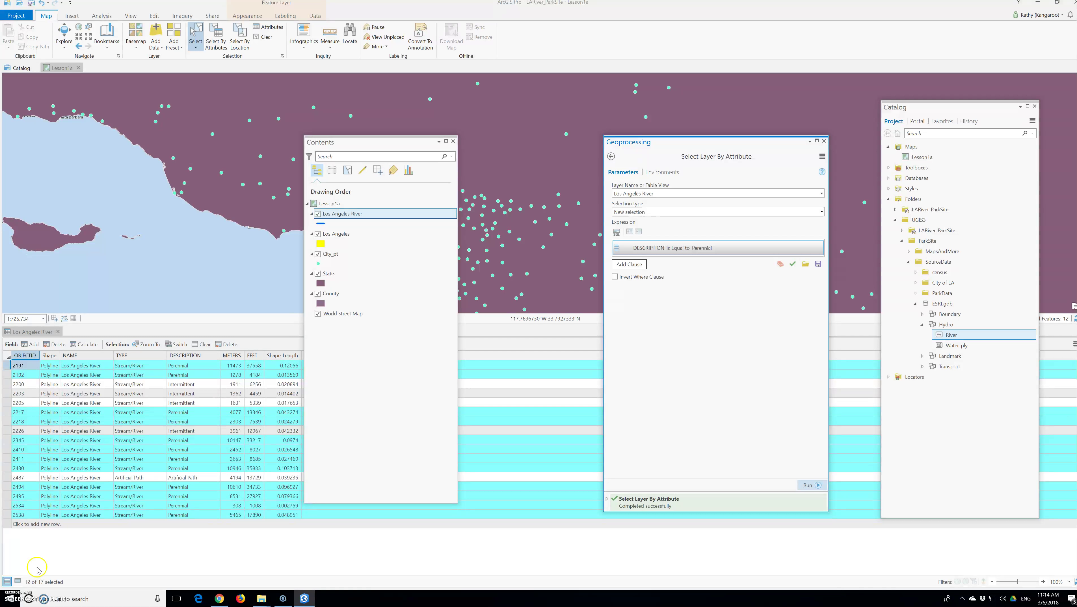
- Close the Geoprocessing pane and switch to the Analysis ribbon
click(824, 141)
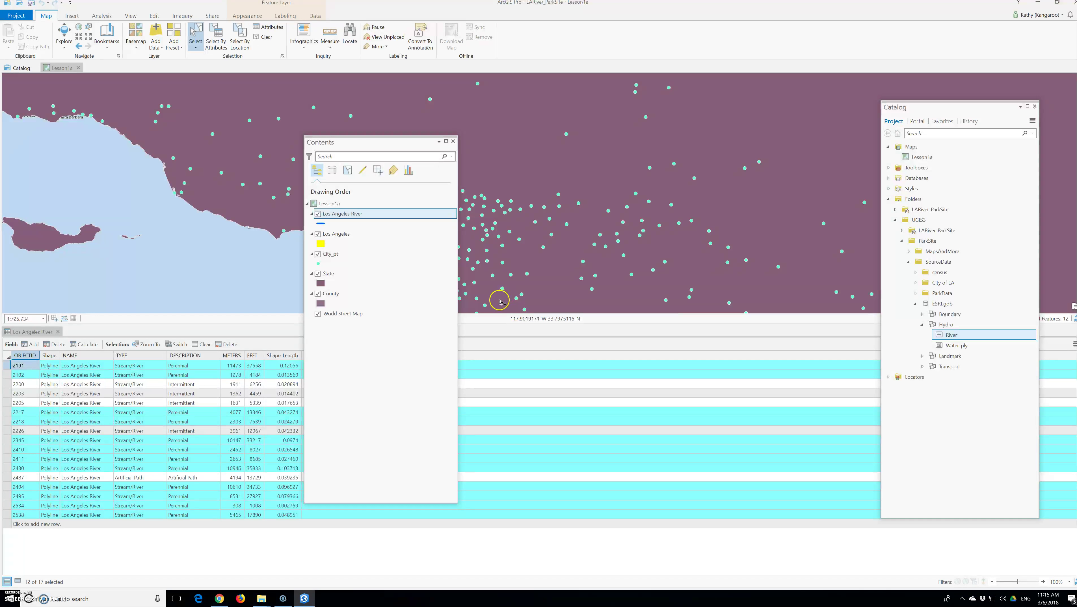
click(102, 16)
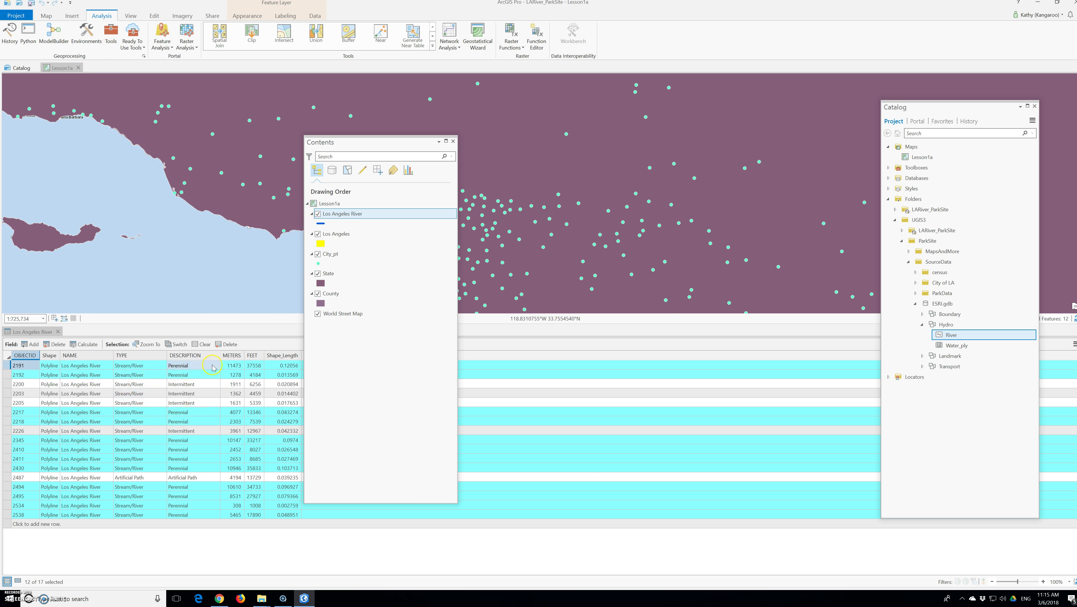
- Summarize the river table from the DESCRIPTION column, naming the output LARiverPerennial
click(193, 357)
right_click(194, 357)
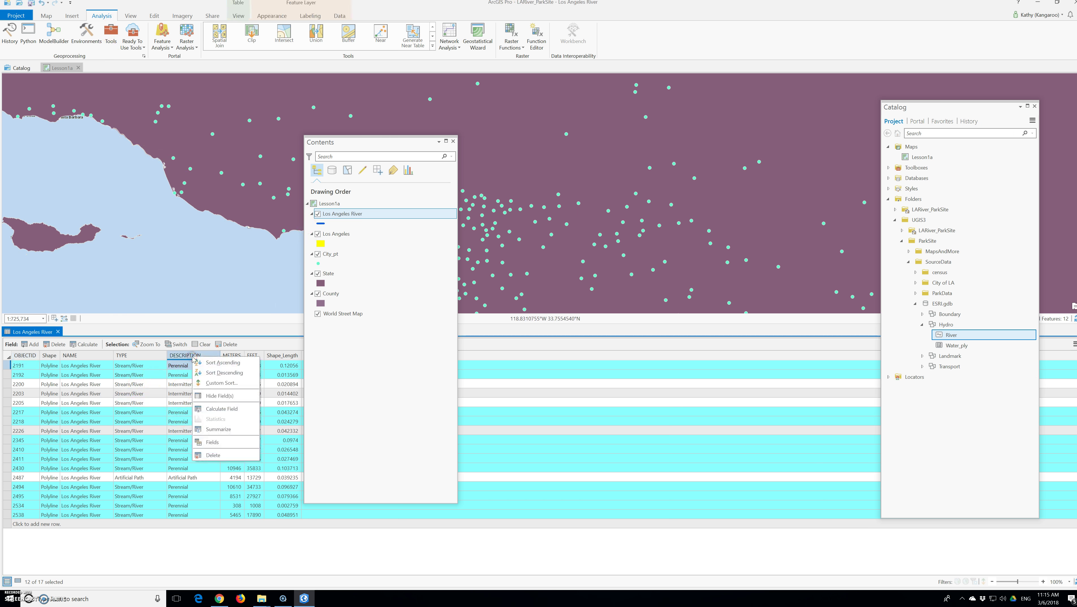
click(225, 429)
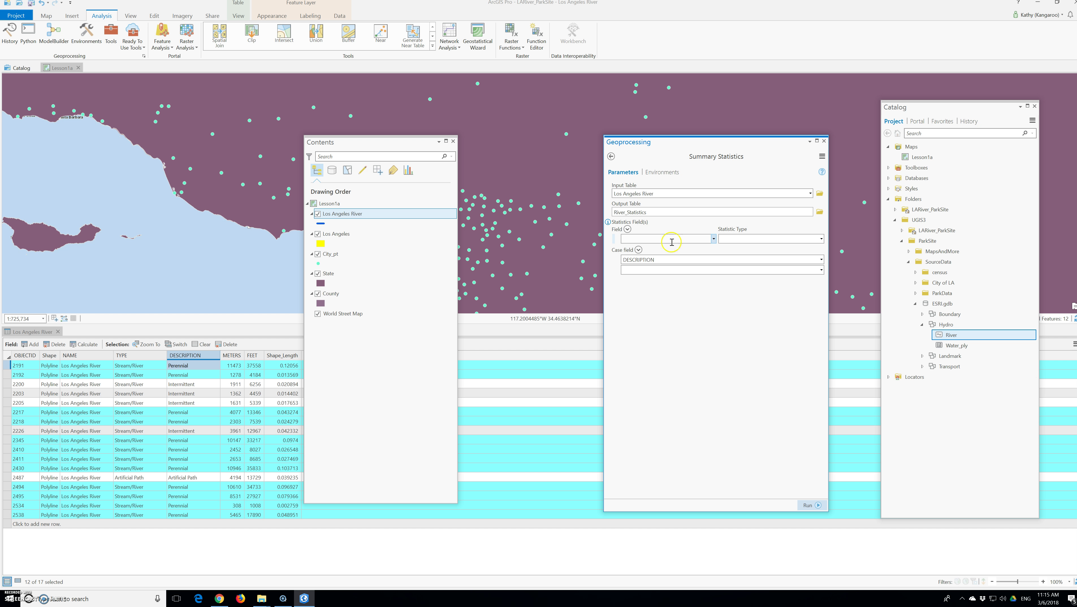
click(771, 212)
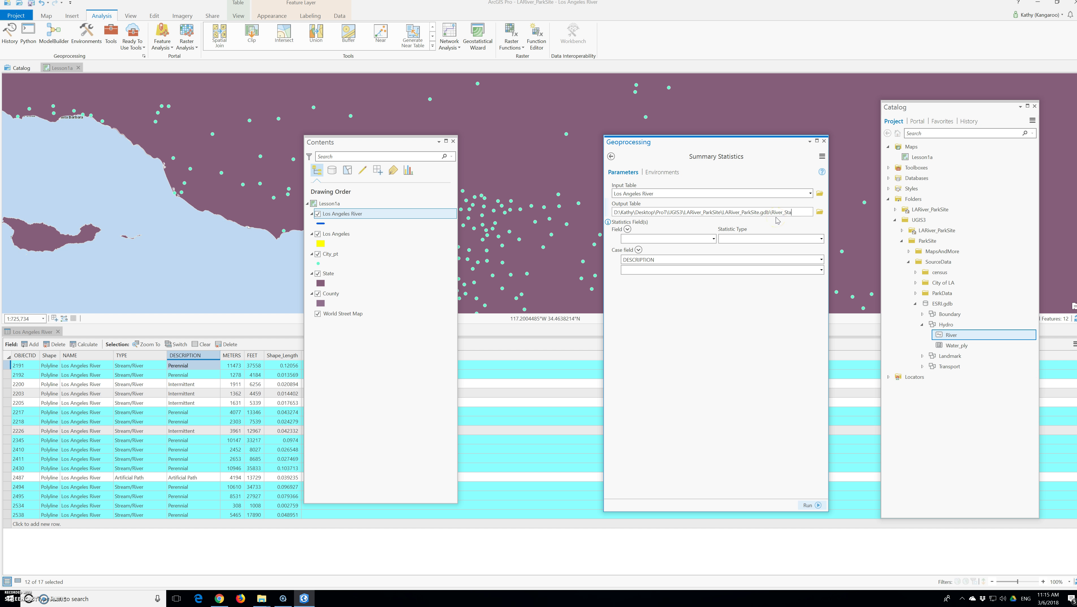
text(LA)
click(688, 249)
- Set the statistics field to DESCRIPTION with statistic type Sum
click(714, 239)
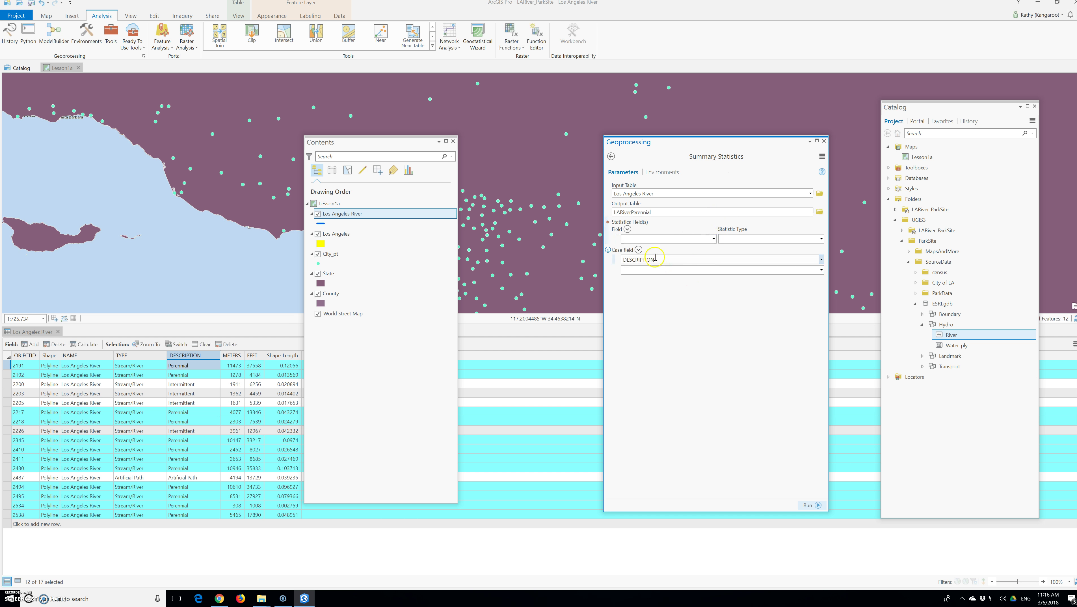
click(714, 239)
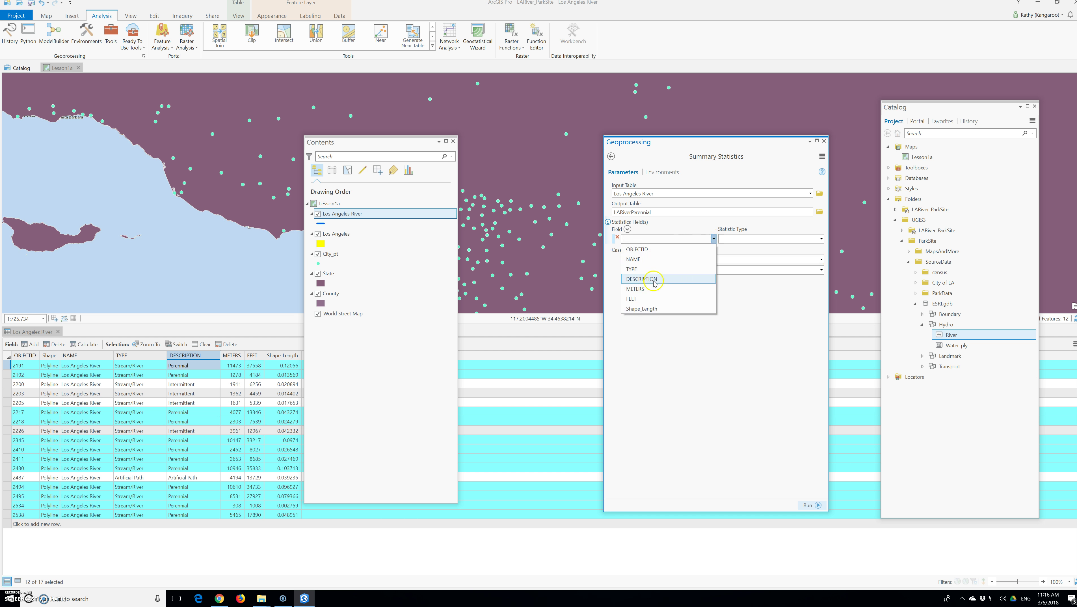
click(643, 278)
click(822, 239)
click(729, 249)
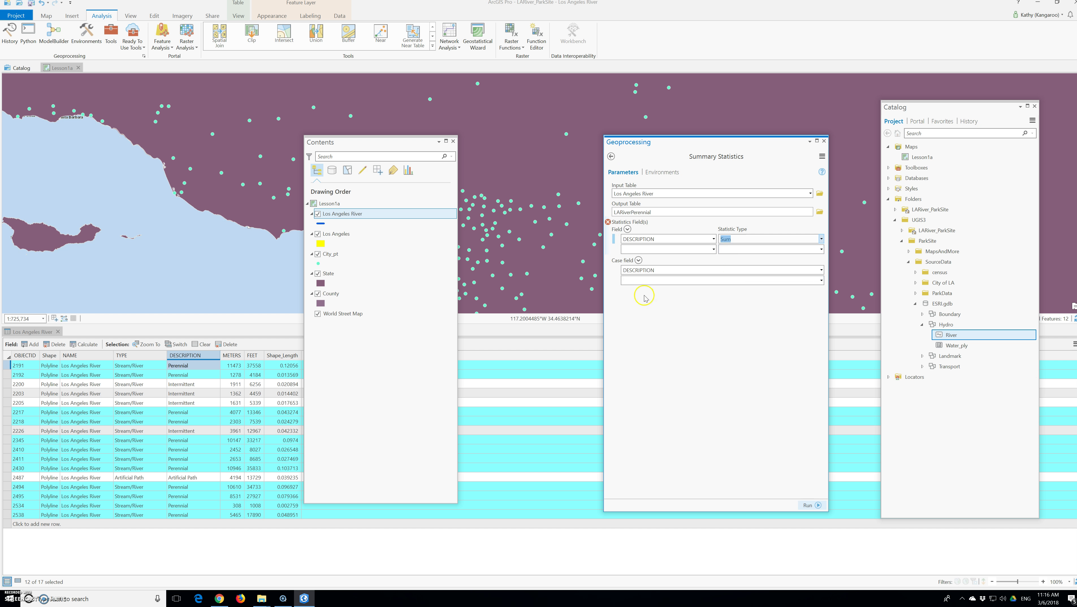
click(627, 272)
click(621, 280)
- Re-add DESCRIPTION as the case field, sum FEET instead, and run Summary Statistics
click(616, 274)
click(617, 272)
click(808, 504)
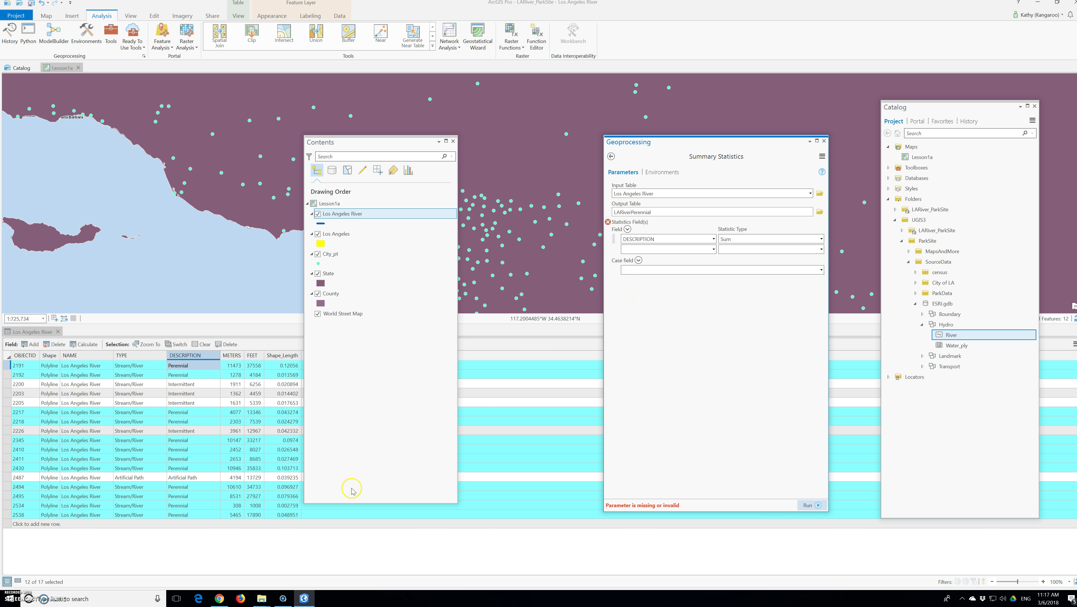
click(812, 505)
click(821, 269)
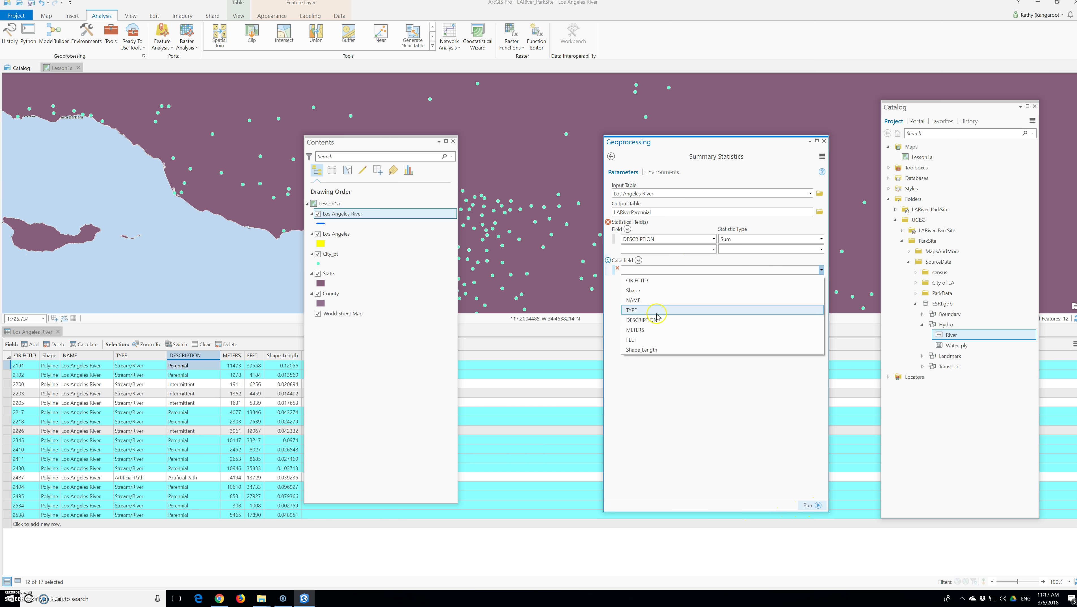
click(661, 321)
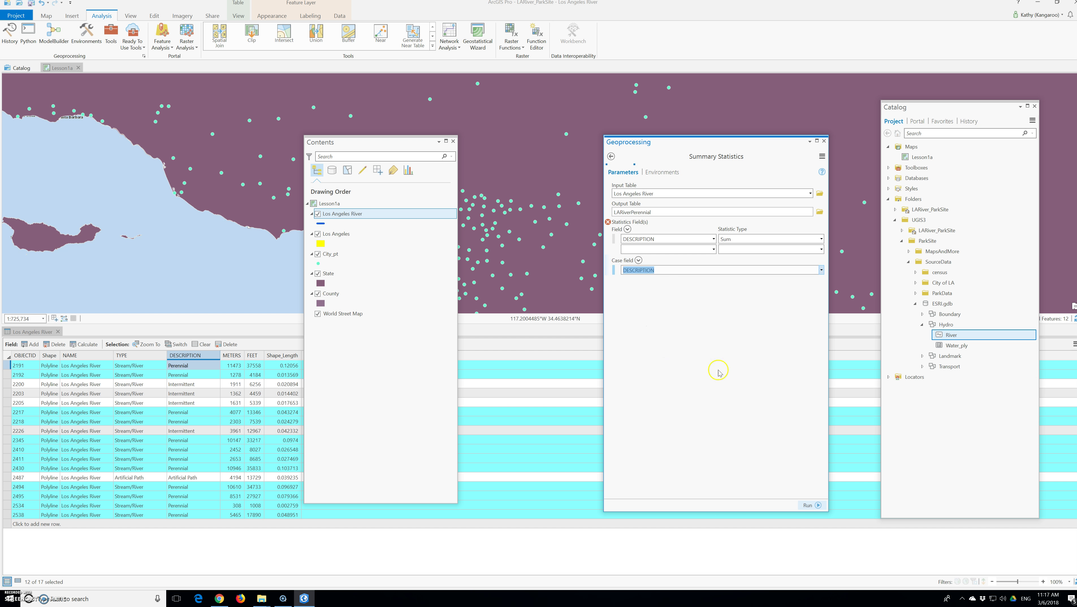
click(819, 506)
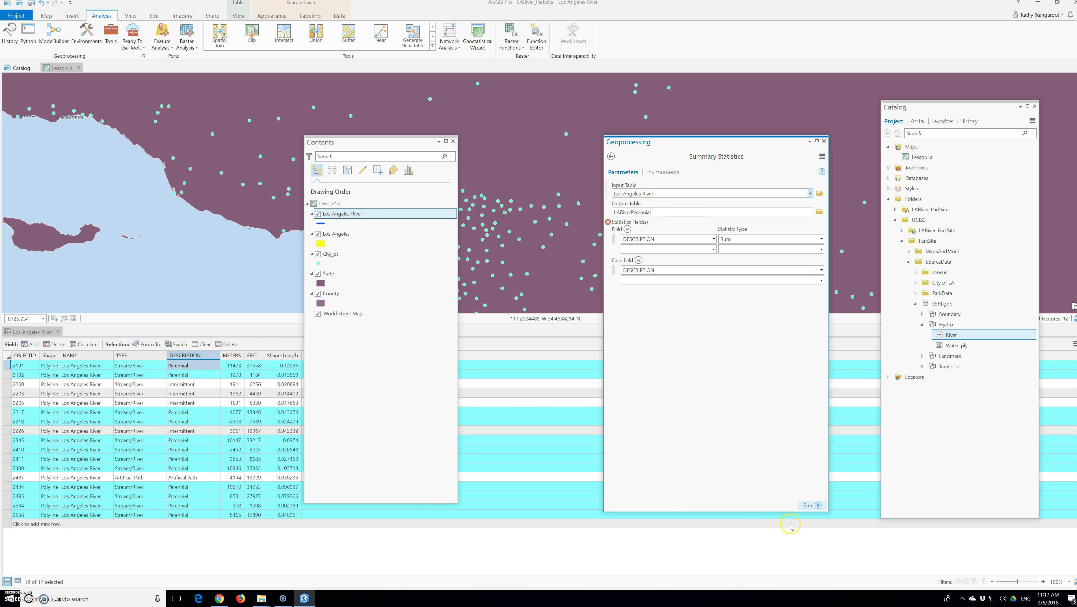
click(810, 505)
click(714, 239)
click(650, 299)
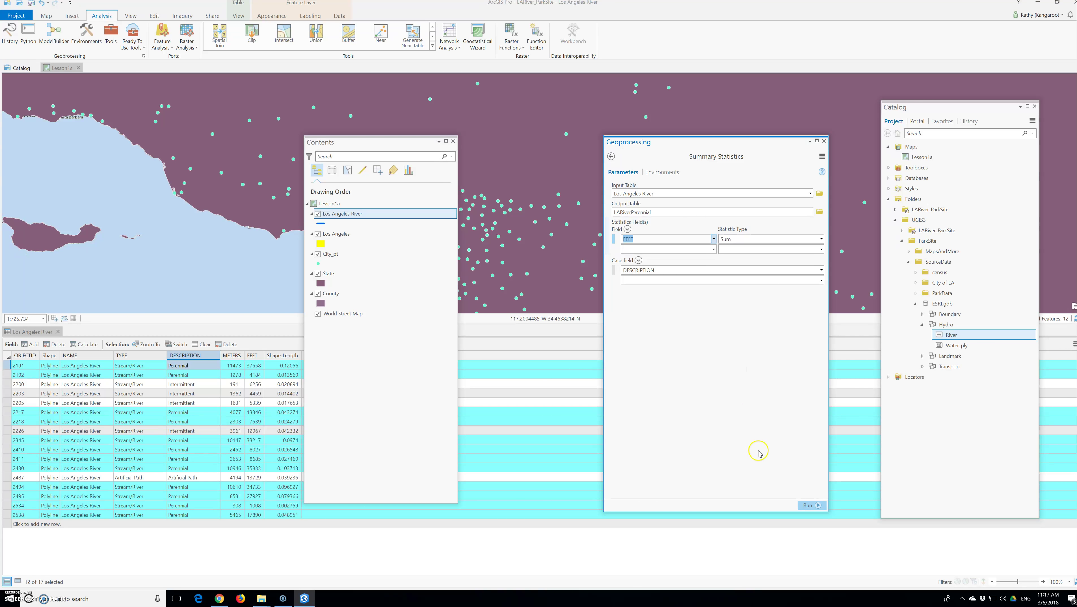
click(810, 505)
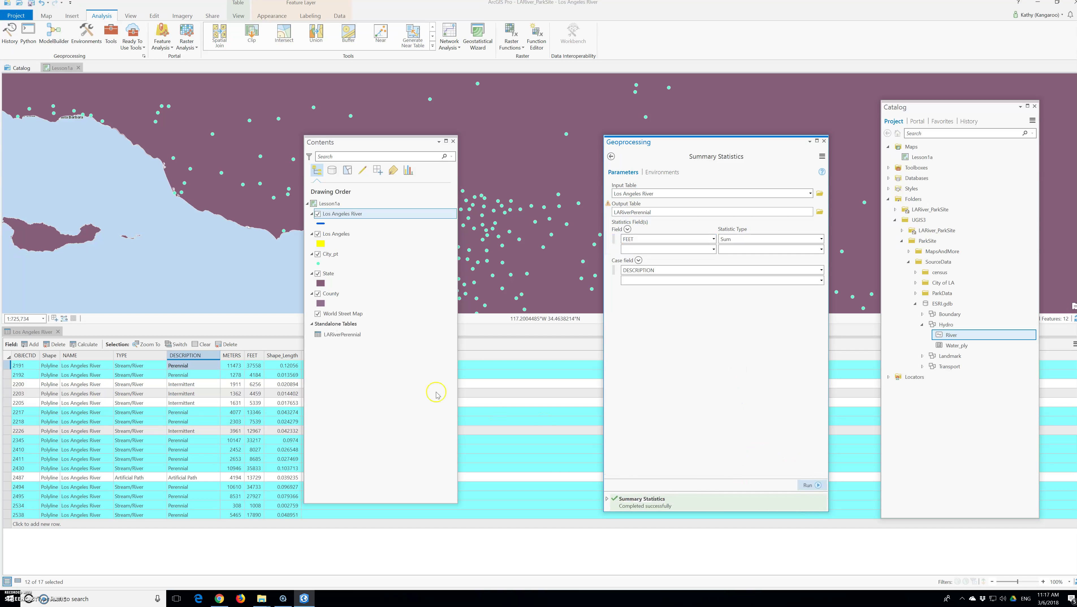
- Review the LARiverPerennial table (12 Perennial, 229947 feet), then clear the river table selection
right_click(356, 334)
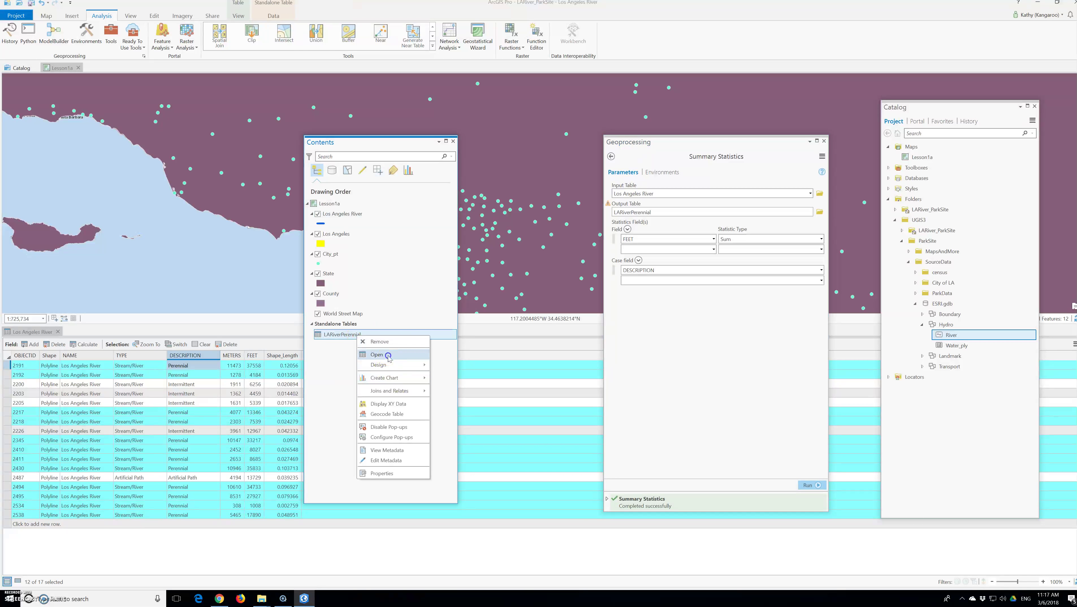
click(382, 354)
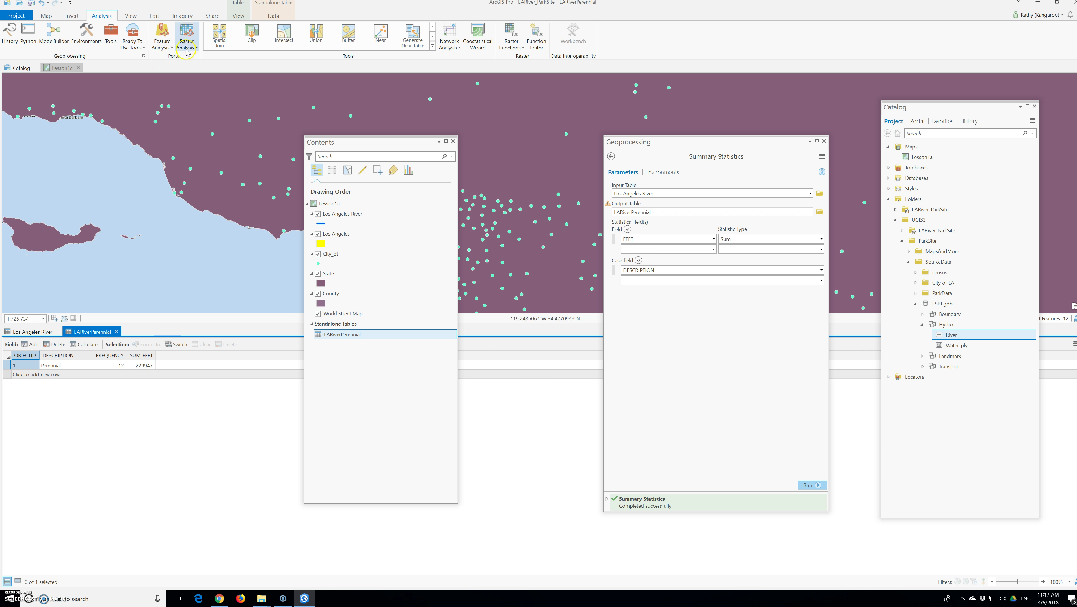
click(35, 15)
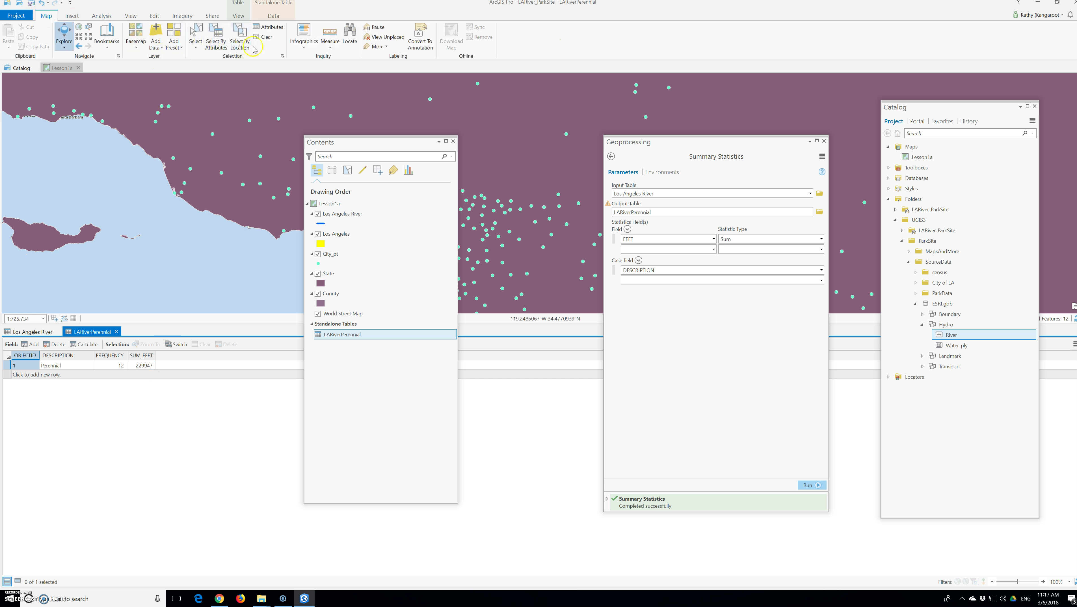
click(32, 331)
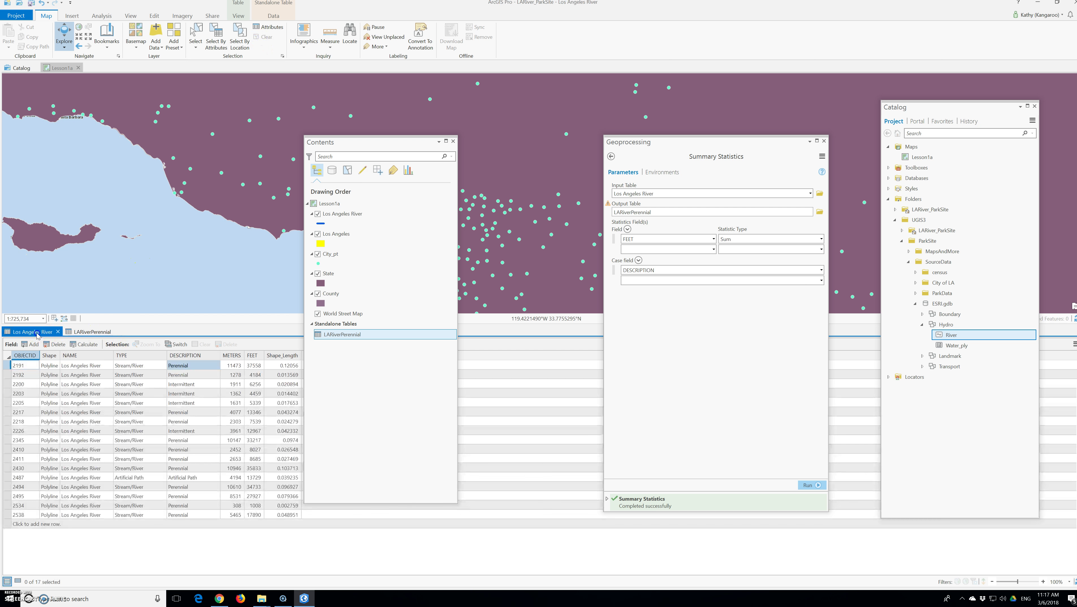
click(134, 444)
click(132, 446)
click(108, 457)
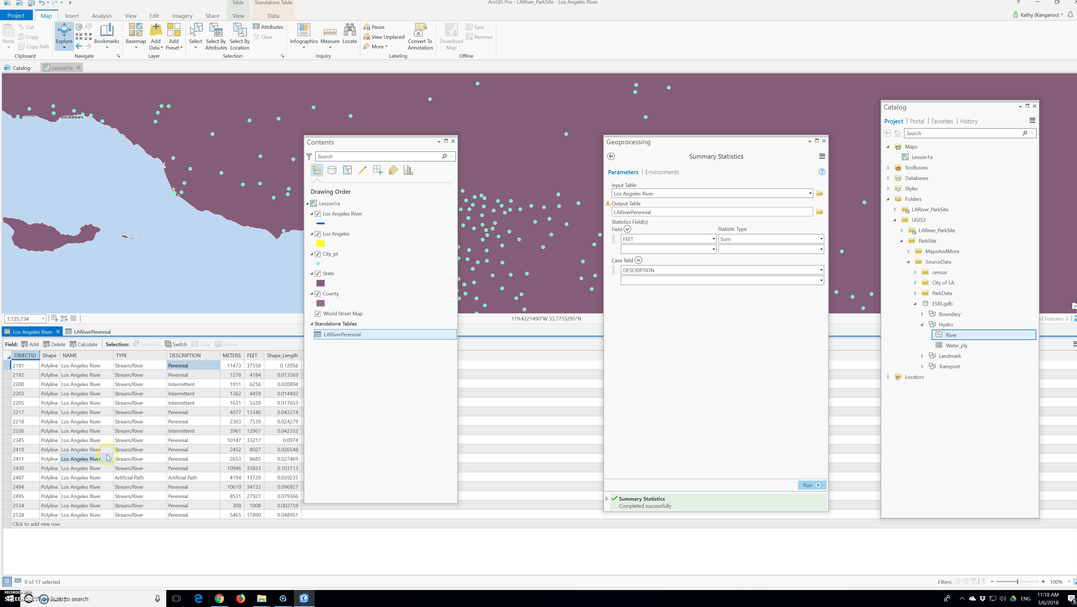
- Close the LARiverPerennial and Los Angeles River tables and the Summary Statistics pane, then save the project
click(116, 332)
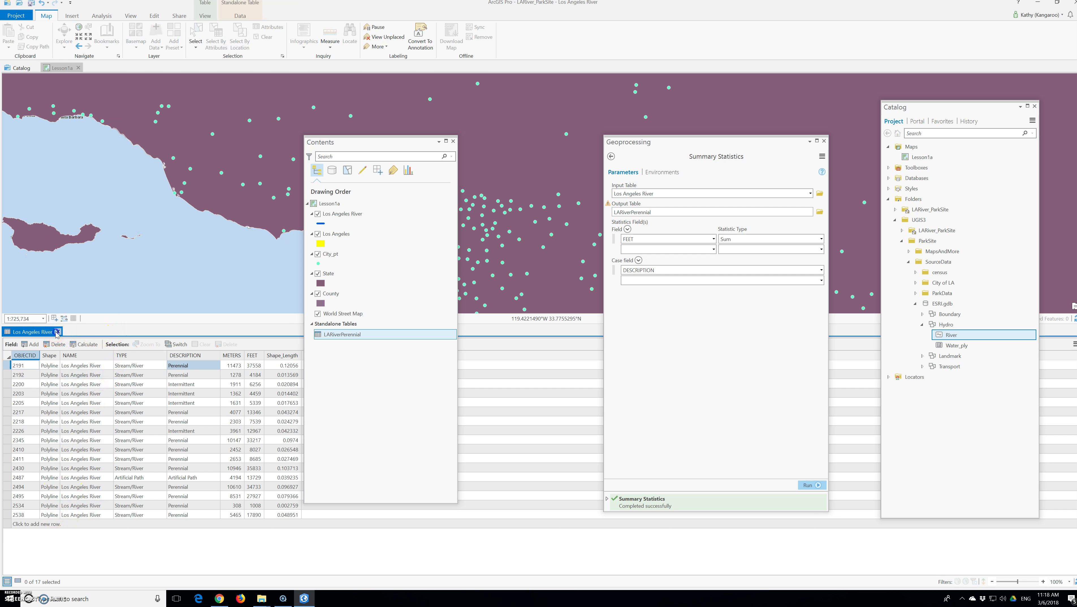
click(58, 331)
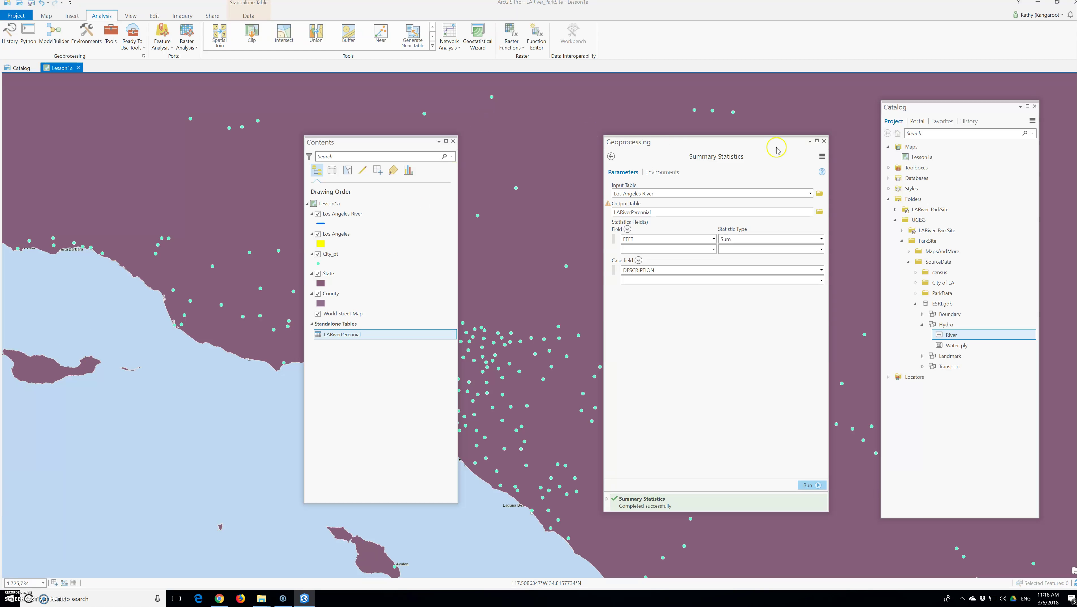
click(824, 140)
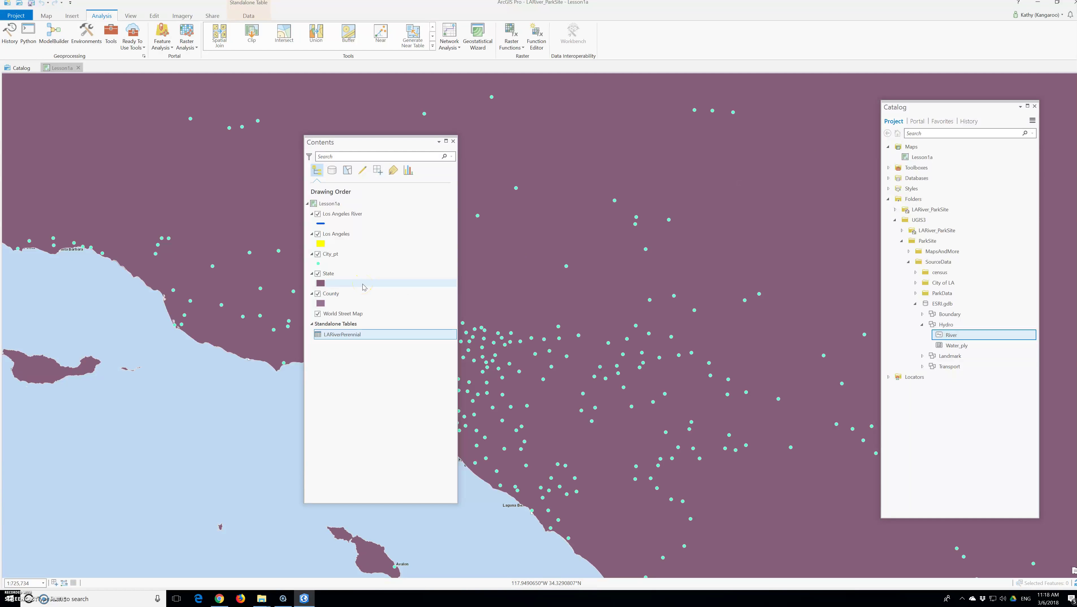
click(9, 16)
click(15, 70)
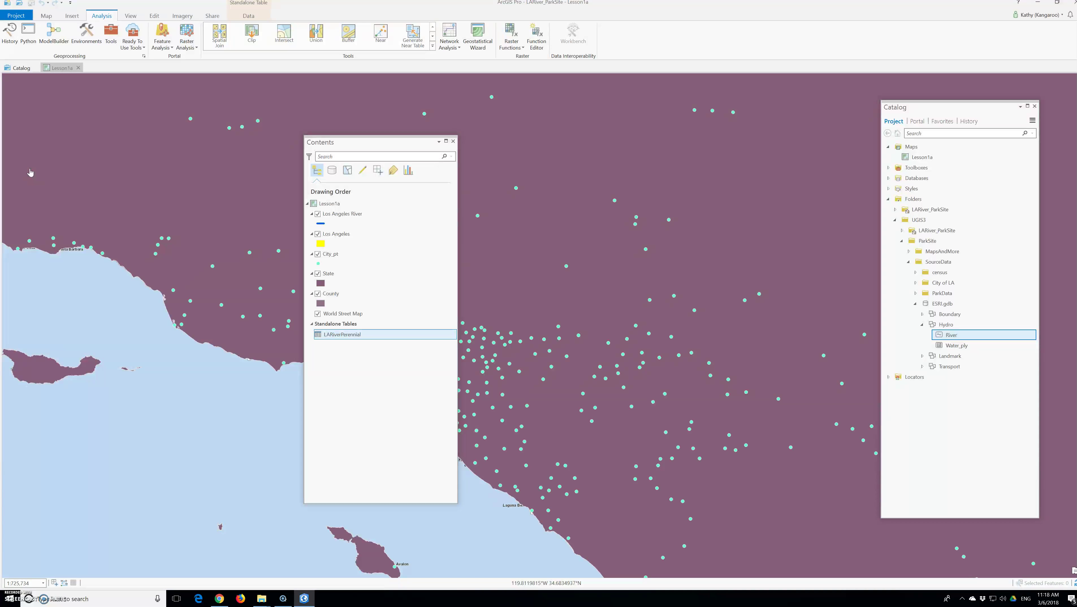
click(30, 171)
- Switch the basemap to Imagery with Labels
click(47, 15)
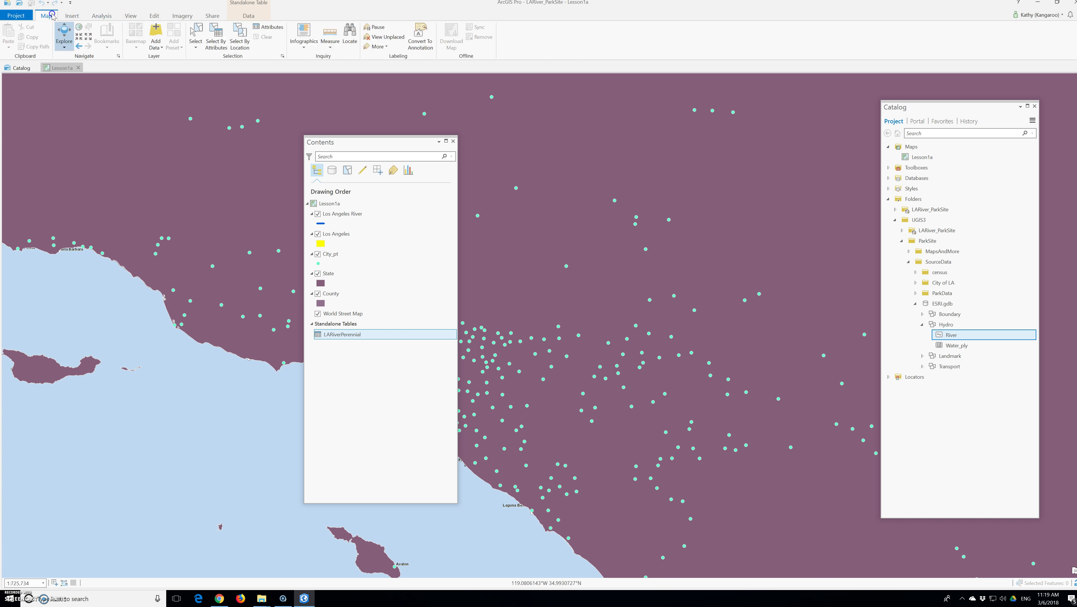
click(141, 41)
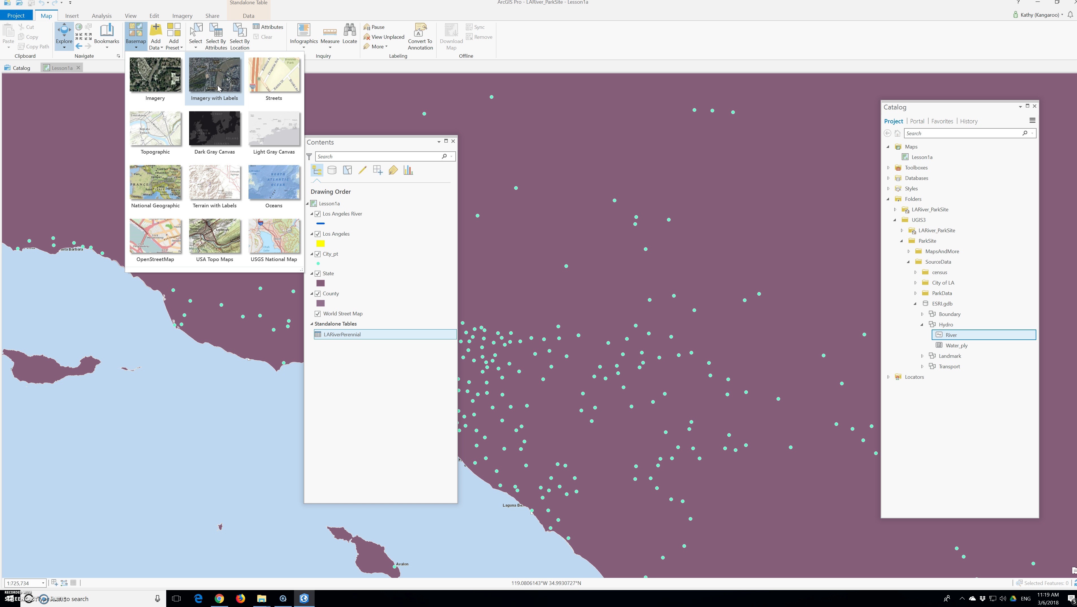
click(215, 81)
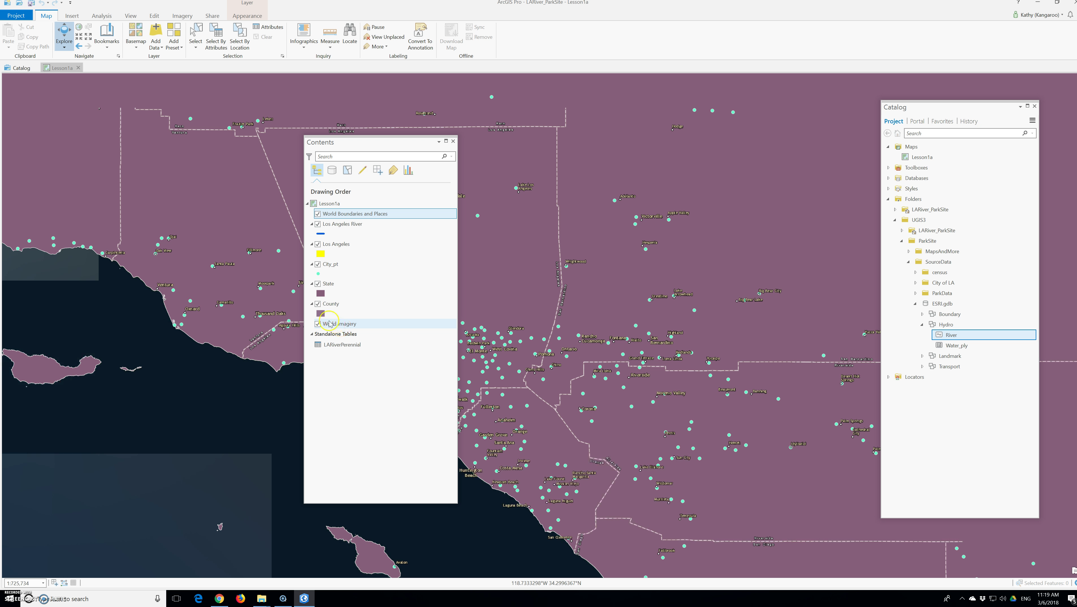
- Toggle the County and State layers off and back on over the imagery
click(317, 304)
click(317, 284)
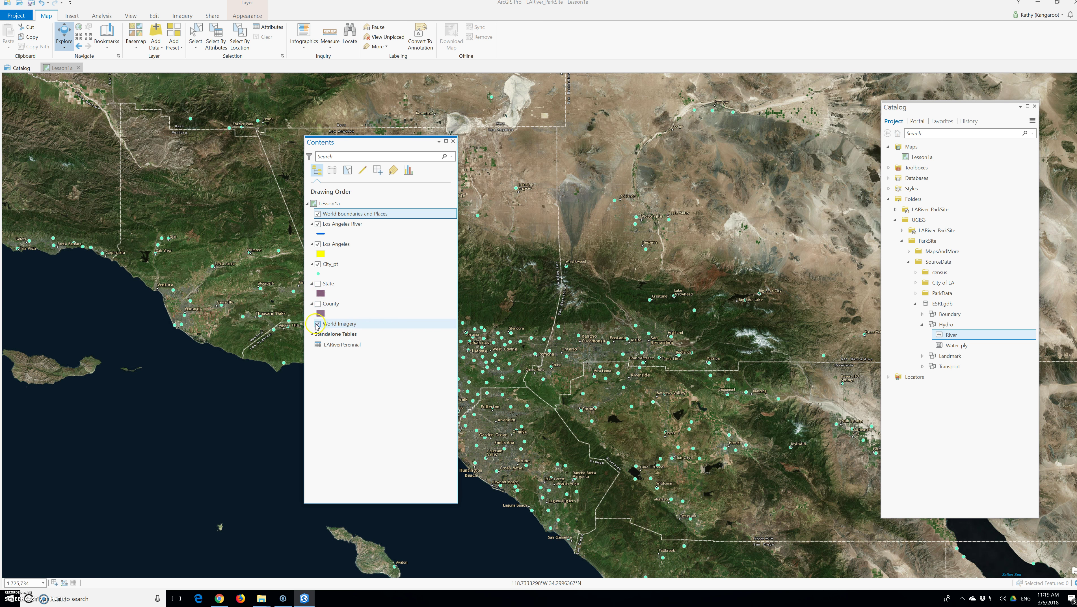
click(317, 290)
click(318, 284)
click(318, 304)
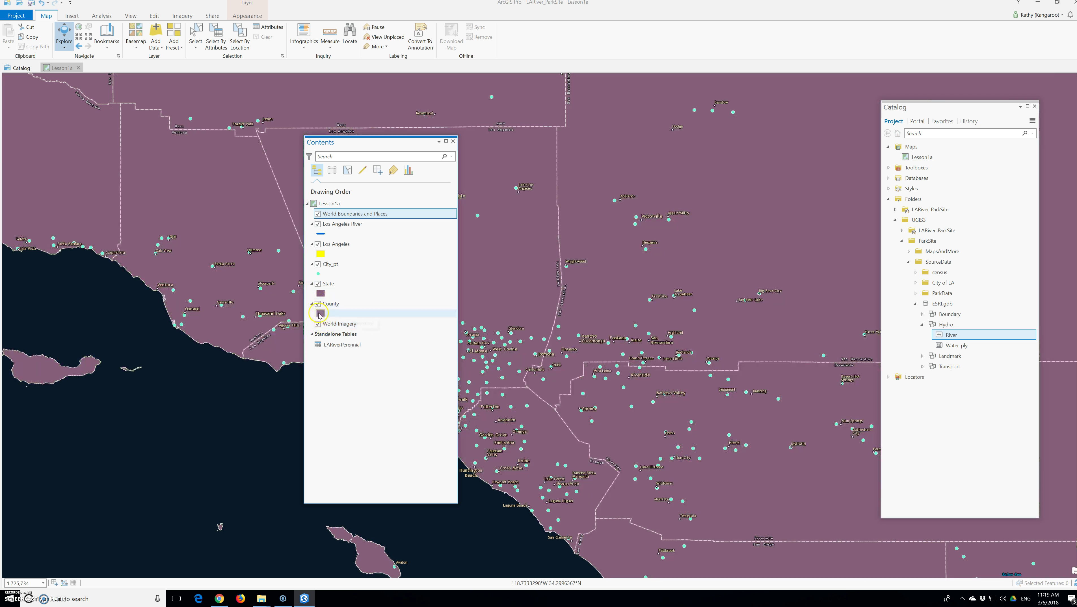
- Give the County symbol no fill and a red outline, and apply it
click(320, 313)
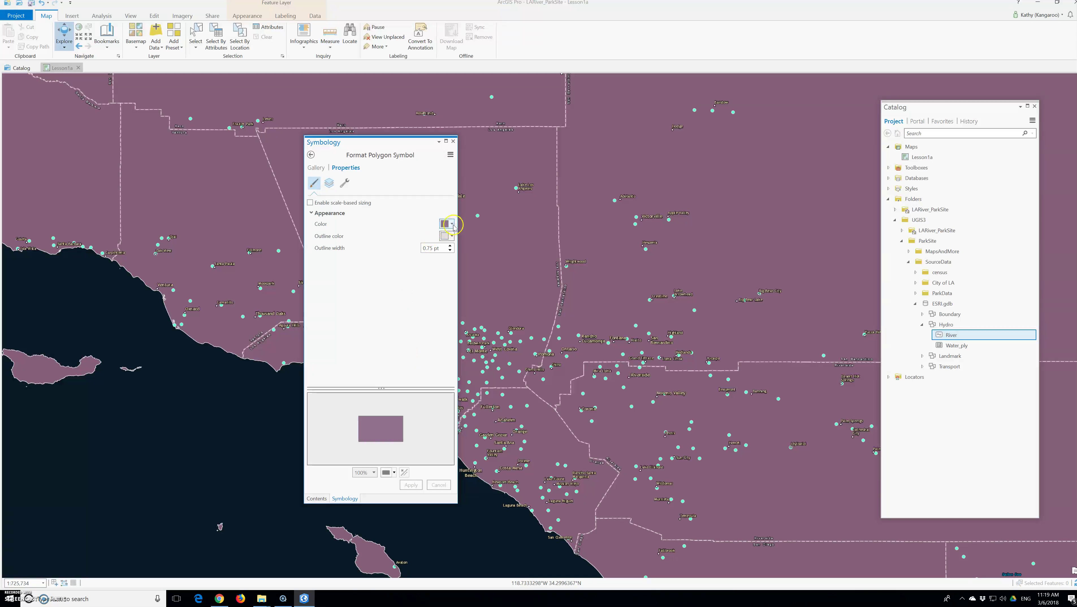
click(450, 224)
click(452, 237)
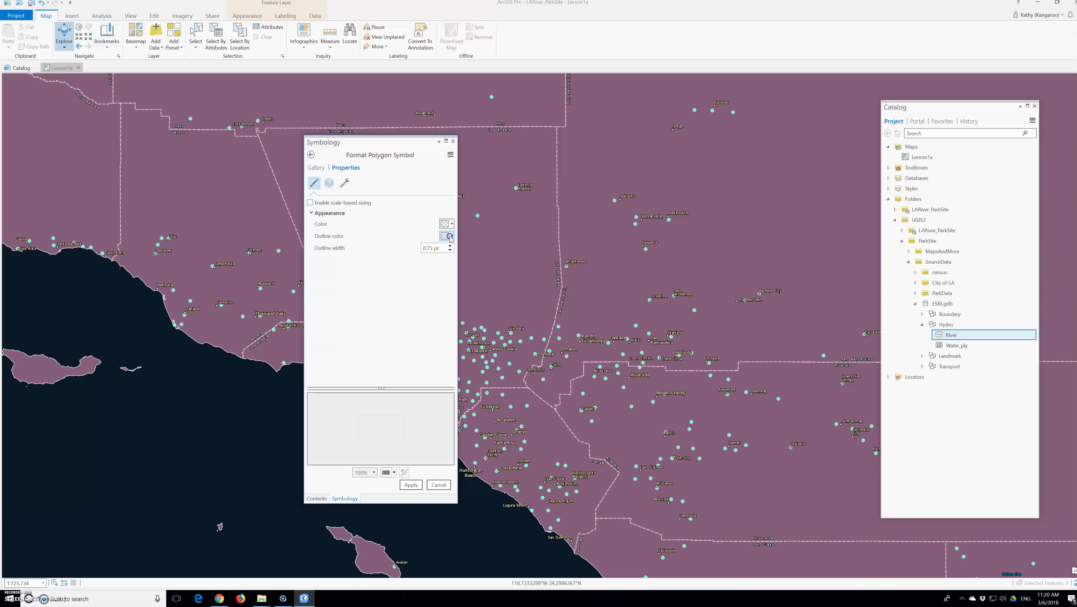
click(449, 236)
click(458, 283)
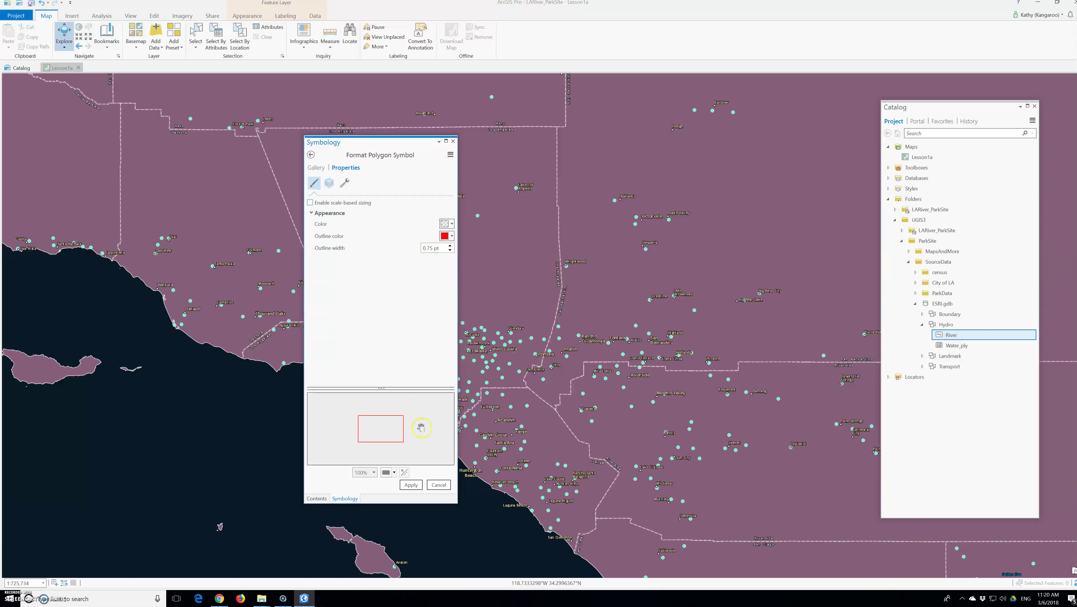
click(411, 484)
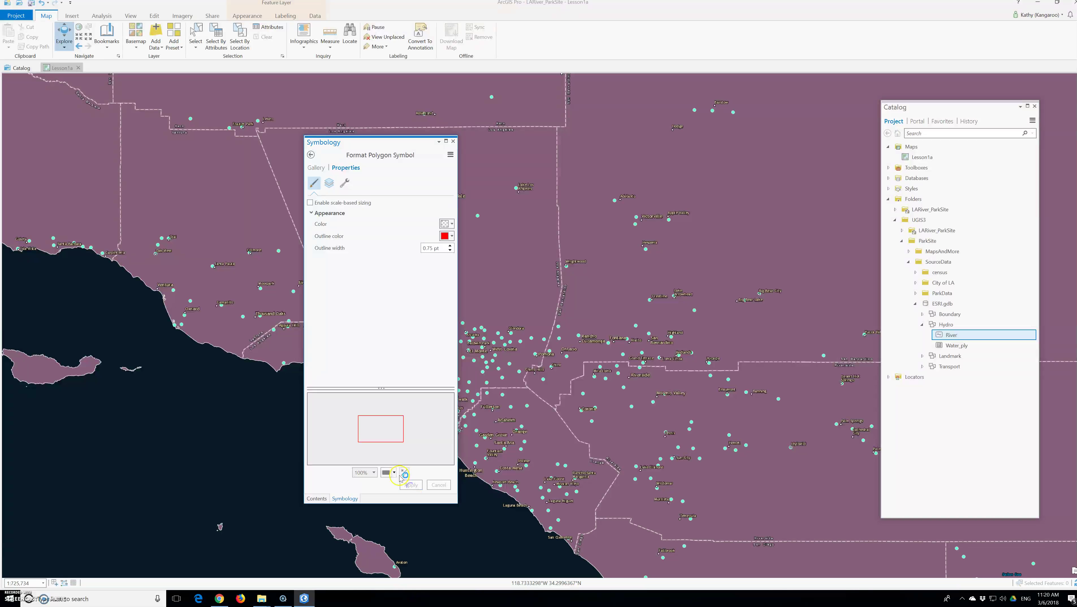
click(311, 155)
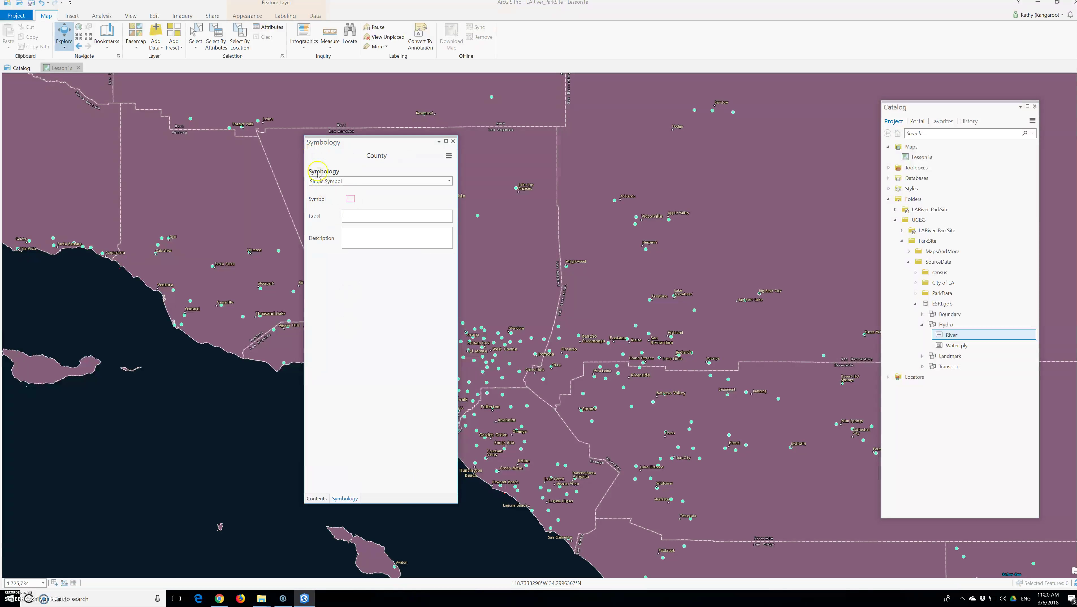
- Make the State symbol no-fill with a 5.75 pt outline, apply, and confirm Yes
click(454, 142)
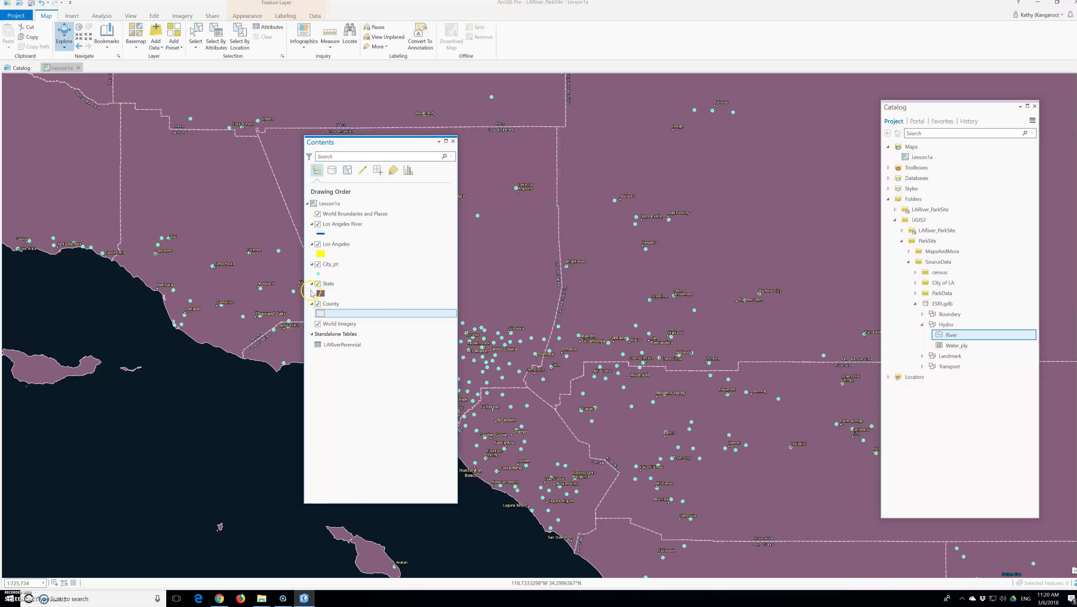
click(321, 292)
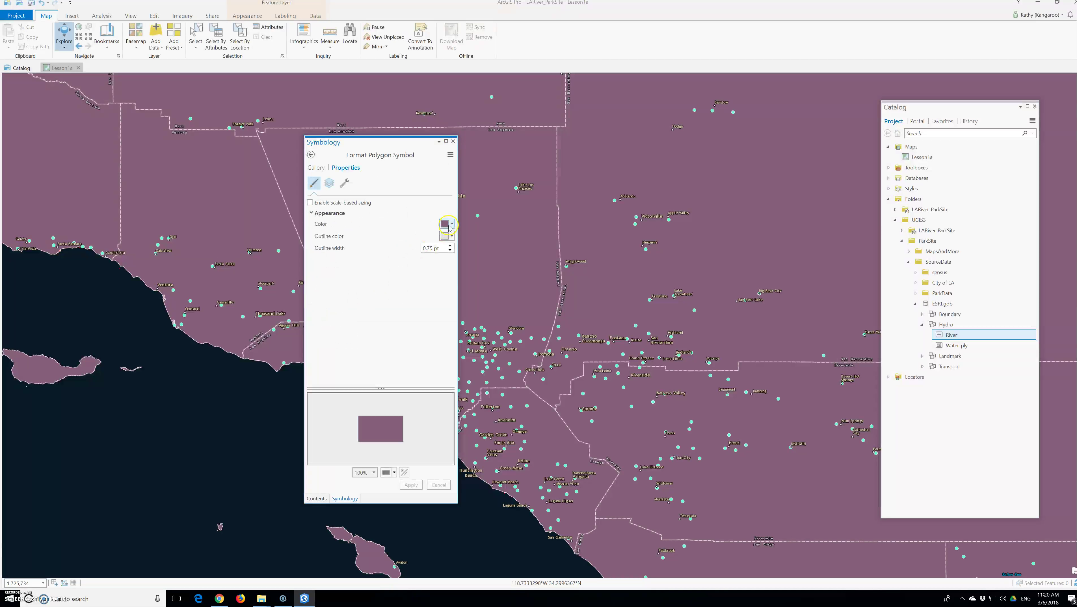
click(451, 224)
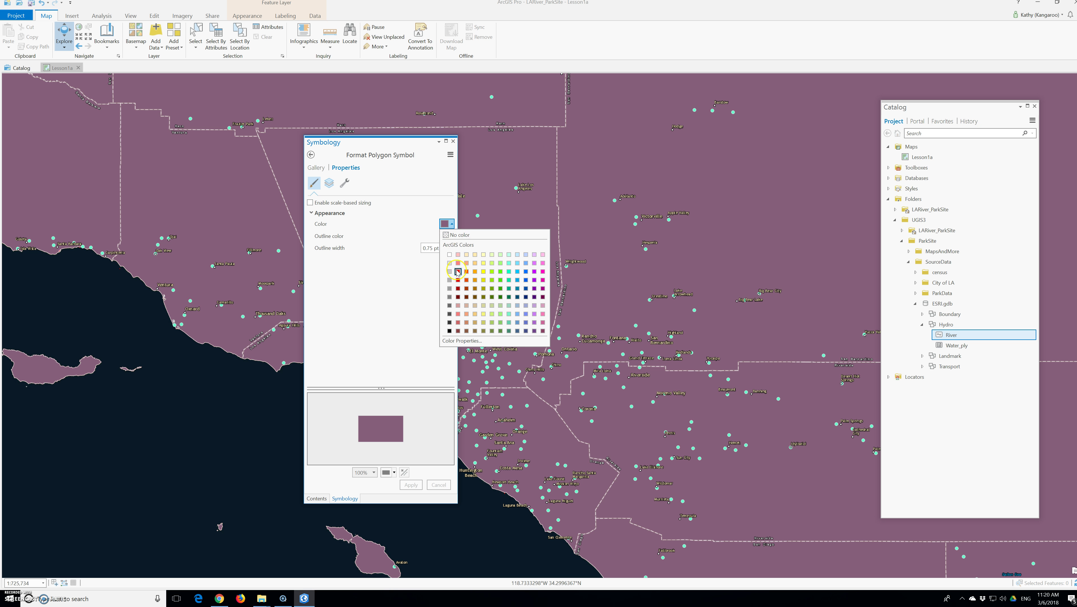
click(458, 236)
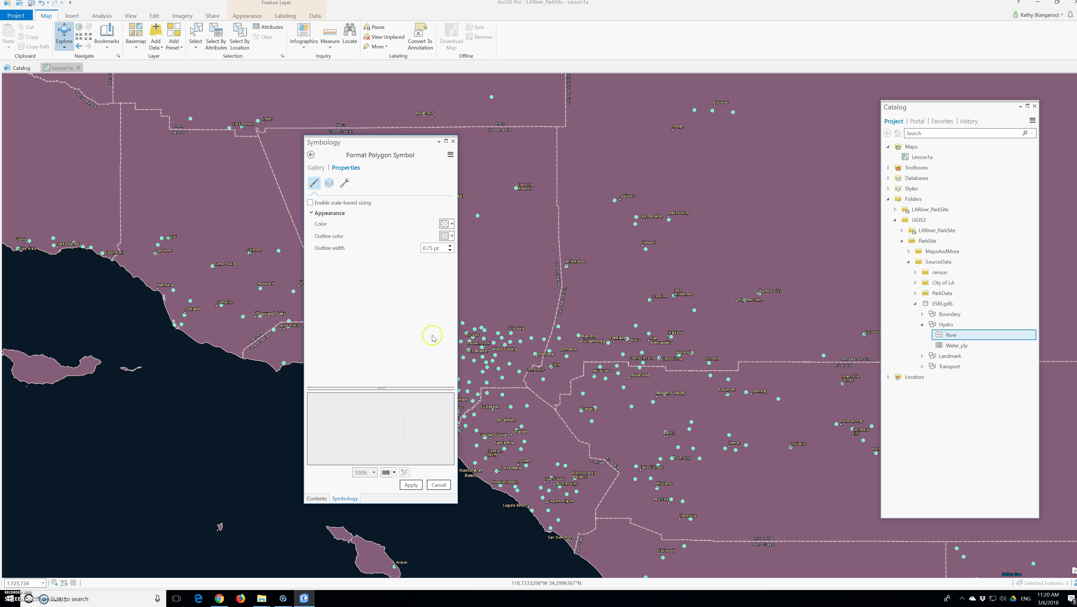
click(452, 236)
click(451, 236)
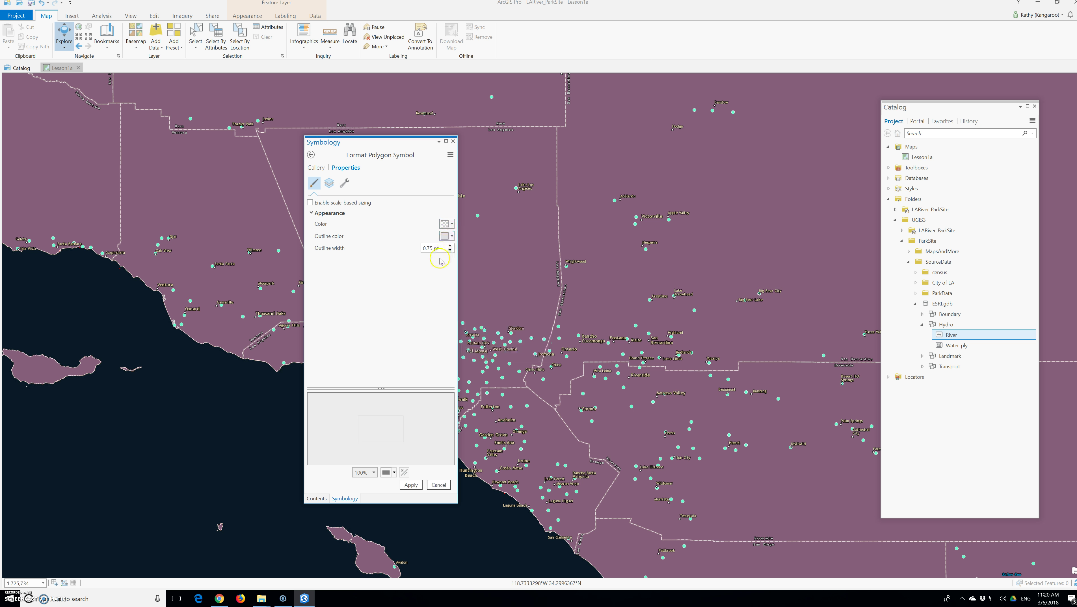
click(450, 245)
click(450, 245)
click(449, 246)
click(450, 246)
click(450, 245)
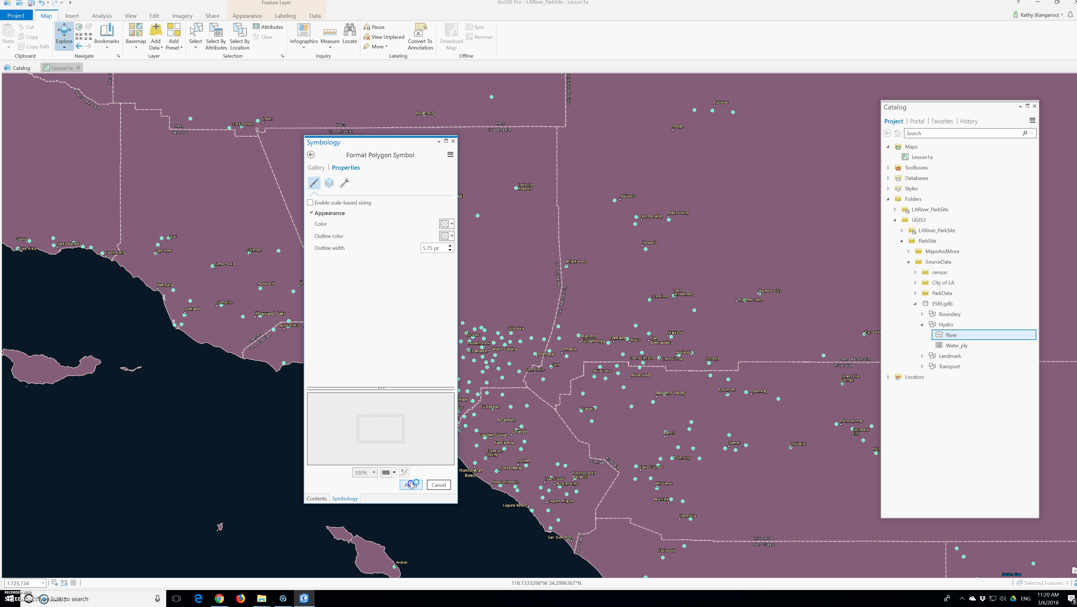
click(411, 484)
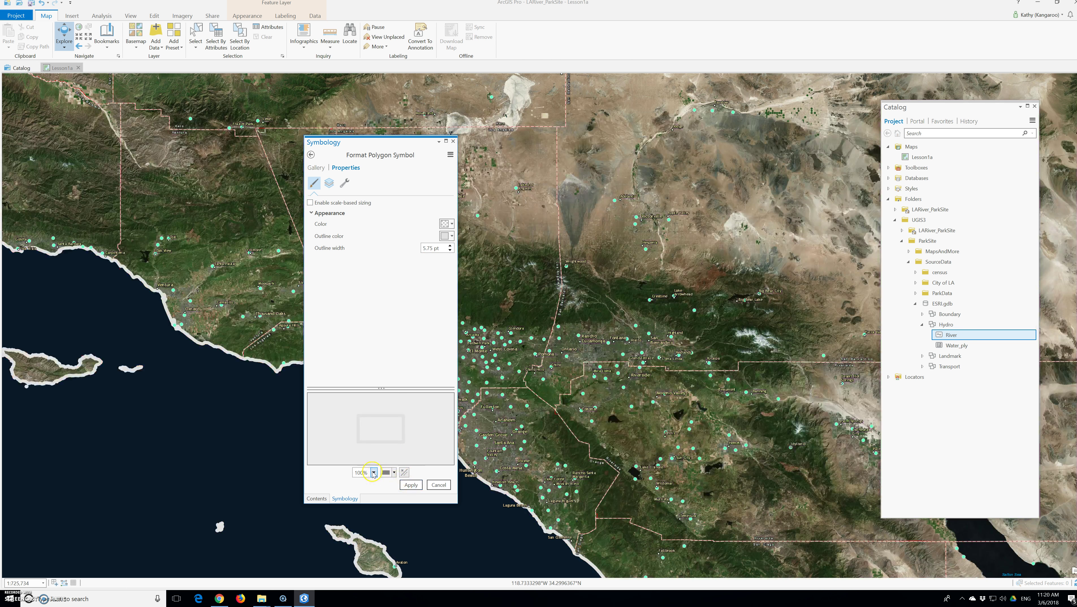
click(311, 156)
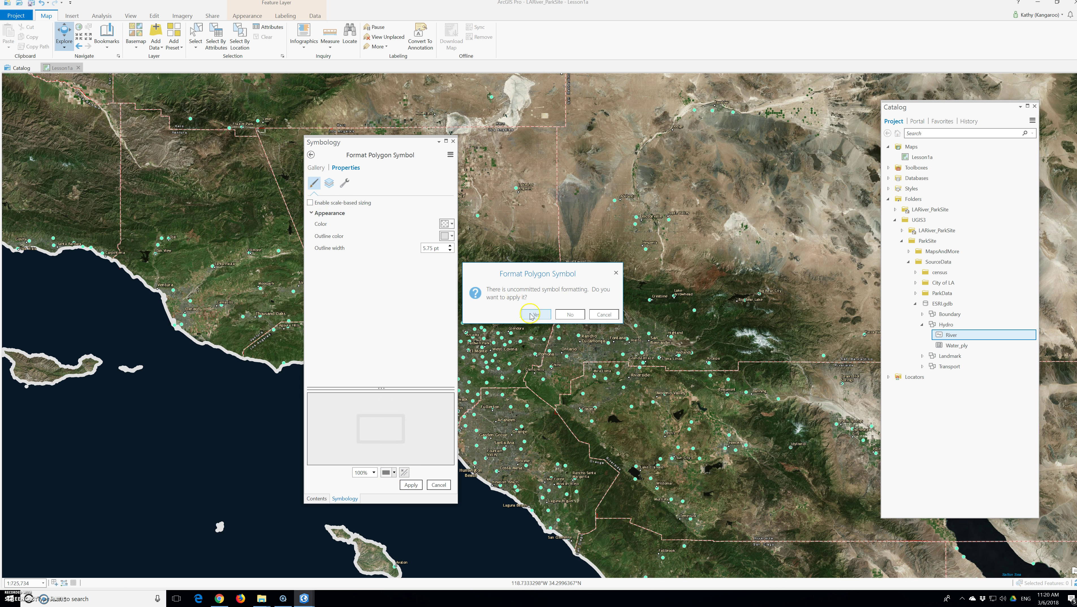
click(411, 487)
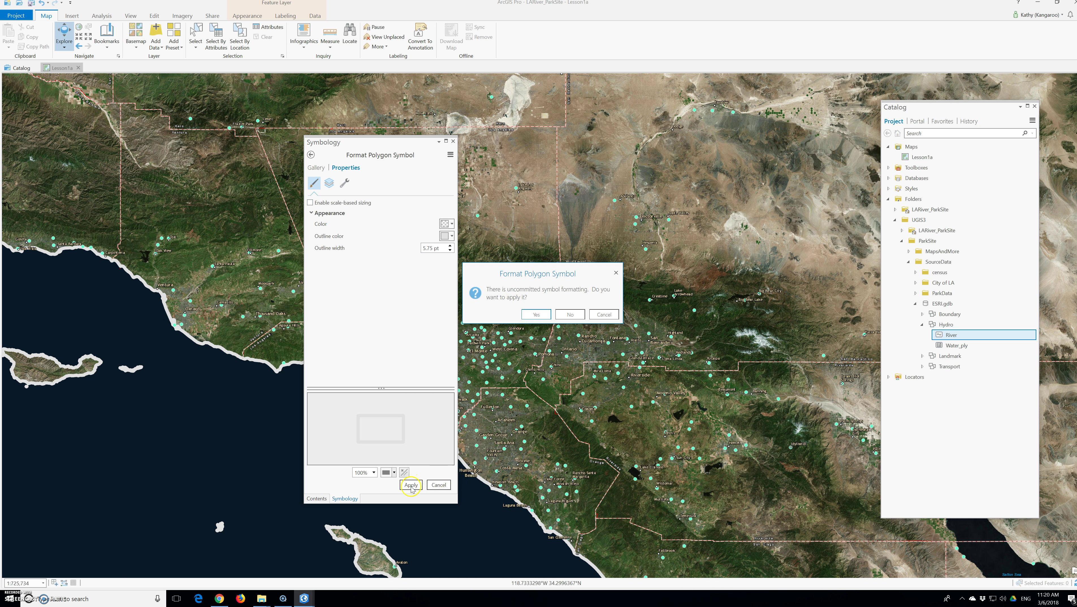
click(536, 314)
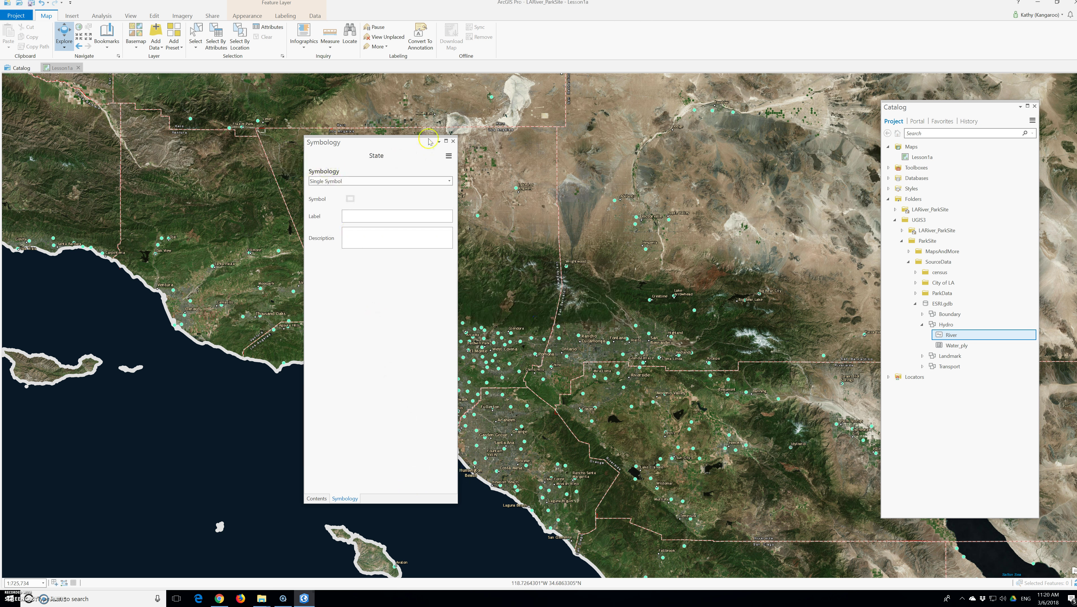
- Move the Contents pane left and widen the County red outline to 1.75 pt
click(453, 141)
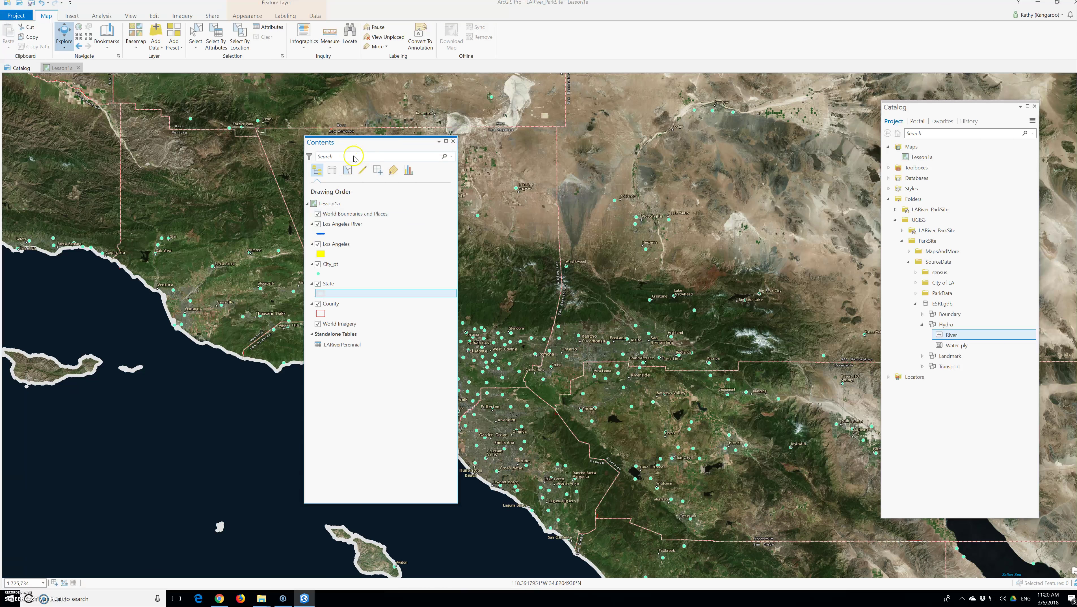
drag(365, 147, 131, 156)
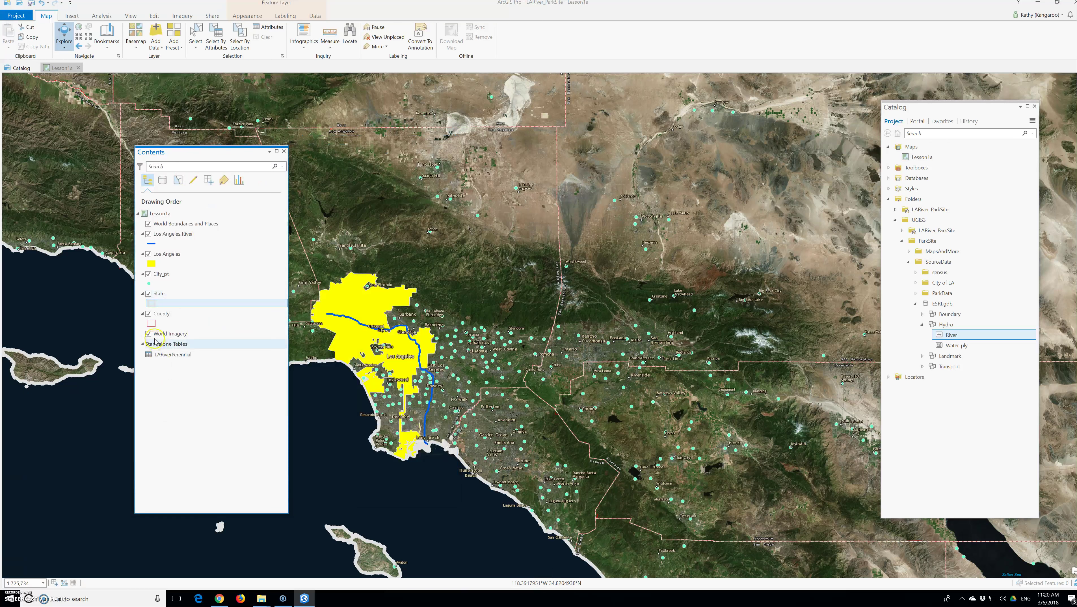
click(151, 324)
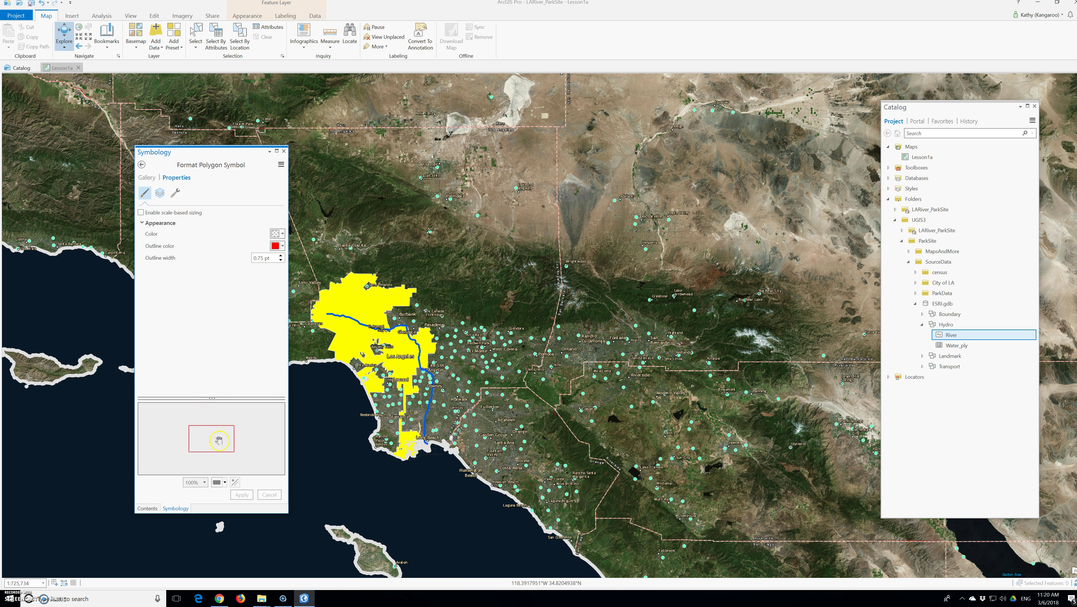
click(280, 255)
click(242, 495)
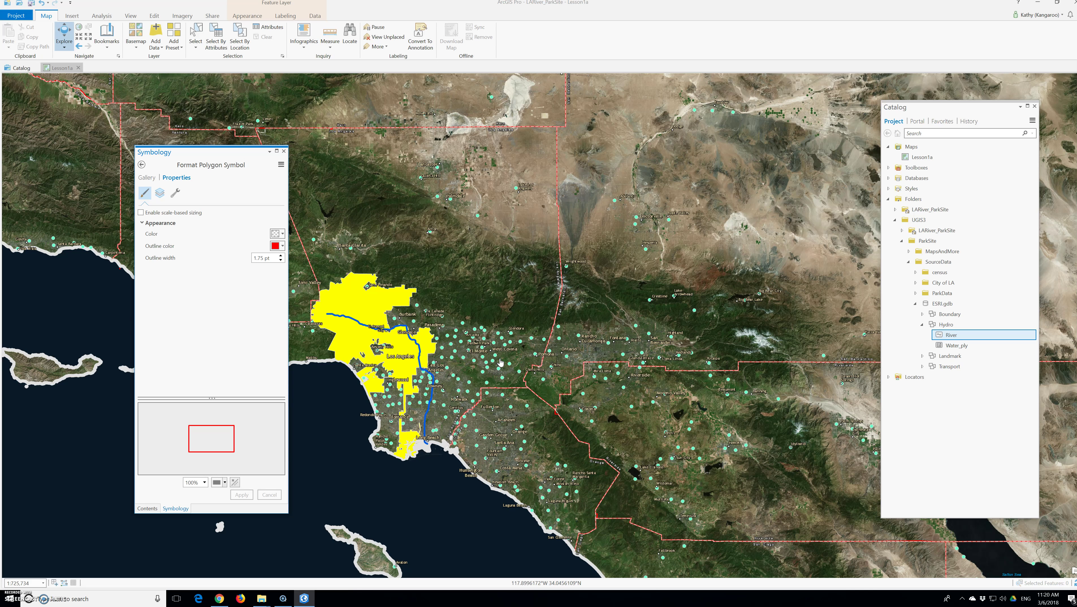
click(500, 362)
click(495, 358)
click(582, 318)
click(460, 367)
- Close the symbology settings and zoom the map to the Los Angeles layer
click(284, 151)
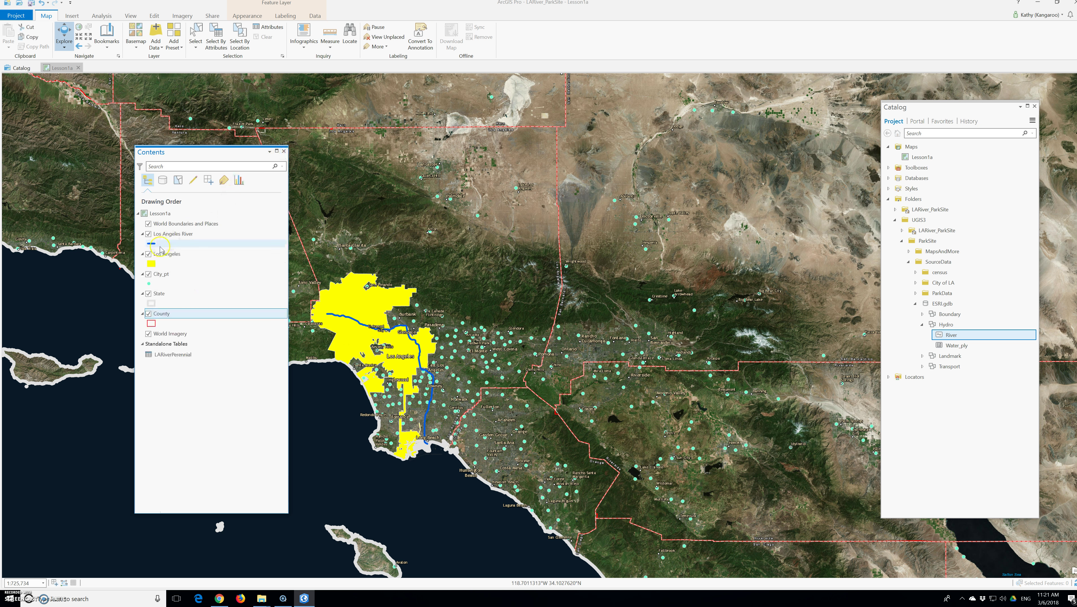
right_click(161, 254)
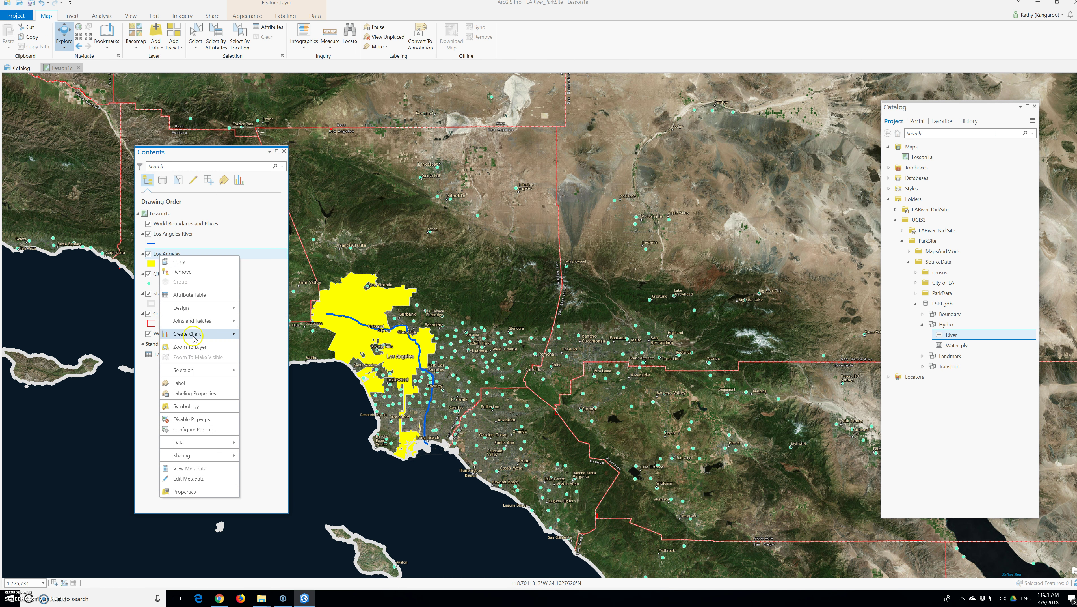
click(199, 346)
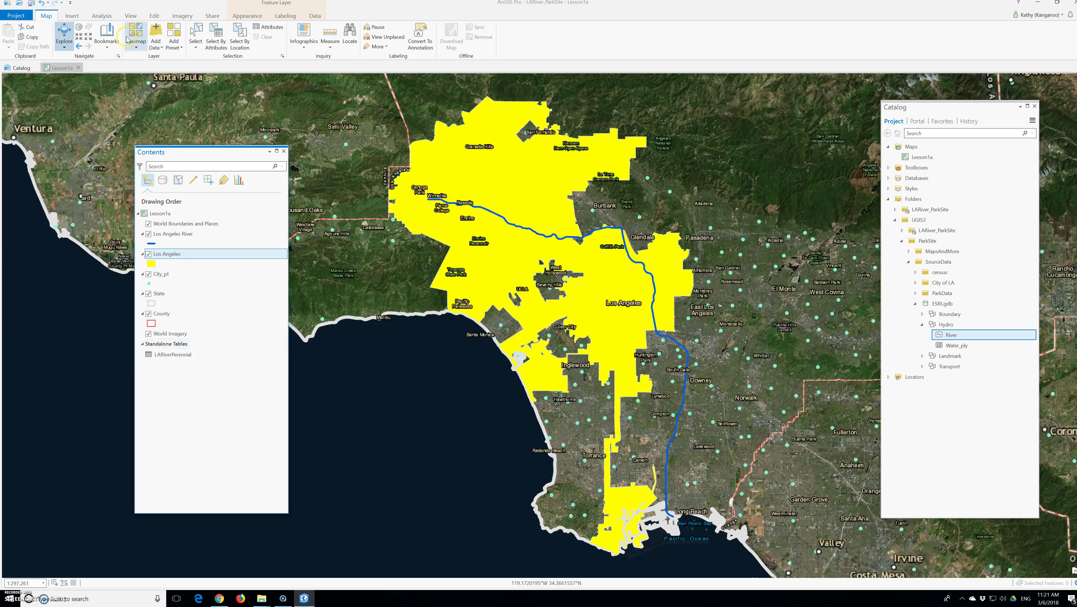
- Save the current extent as a new bookmark named 'City of Los Angeles'
click(110, 37)
click(120, 80)
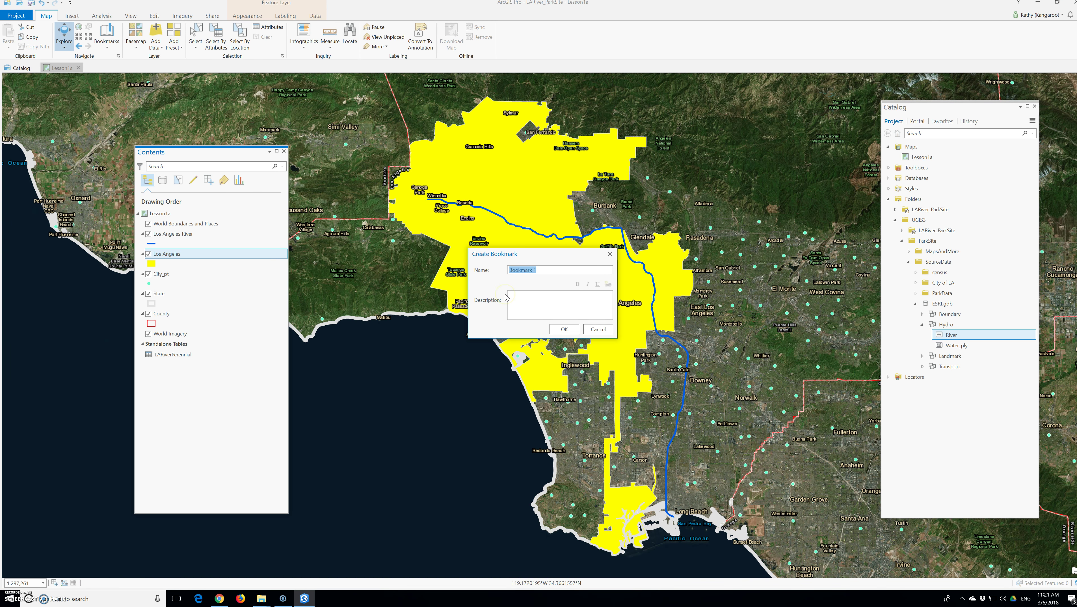
text(City of Los Angle)
text(es)
click(567, 331)
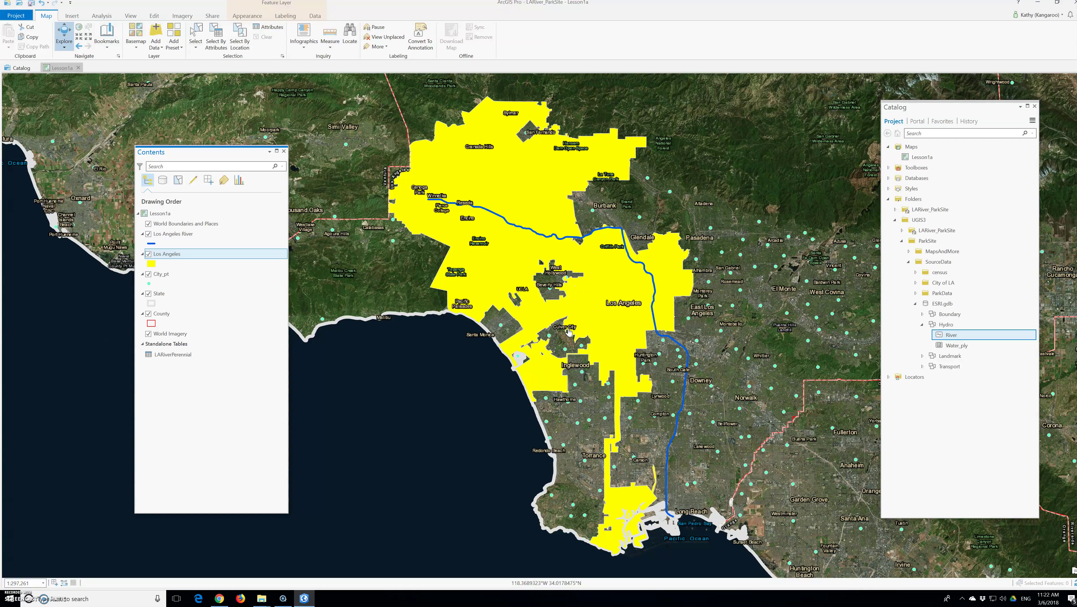
- Zoom in on the Long Beach harbour area and set the map scale to 1:10,000
click(640, 542)
drag(619, 500, 693, 551)
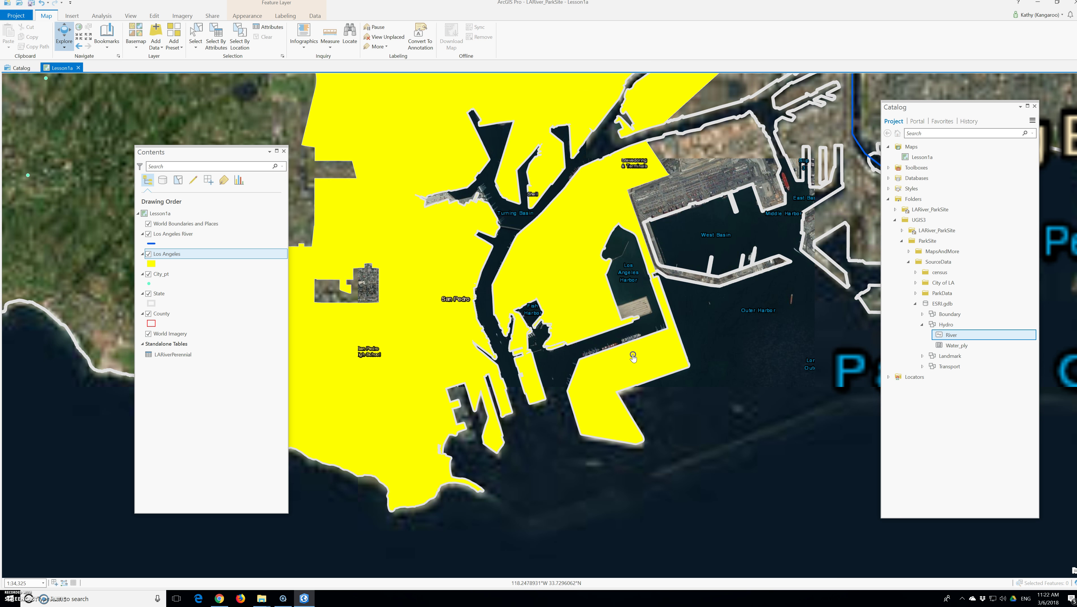
click(580, 364)
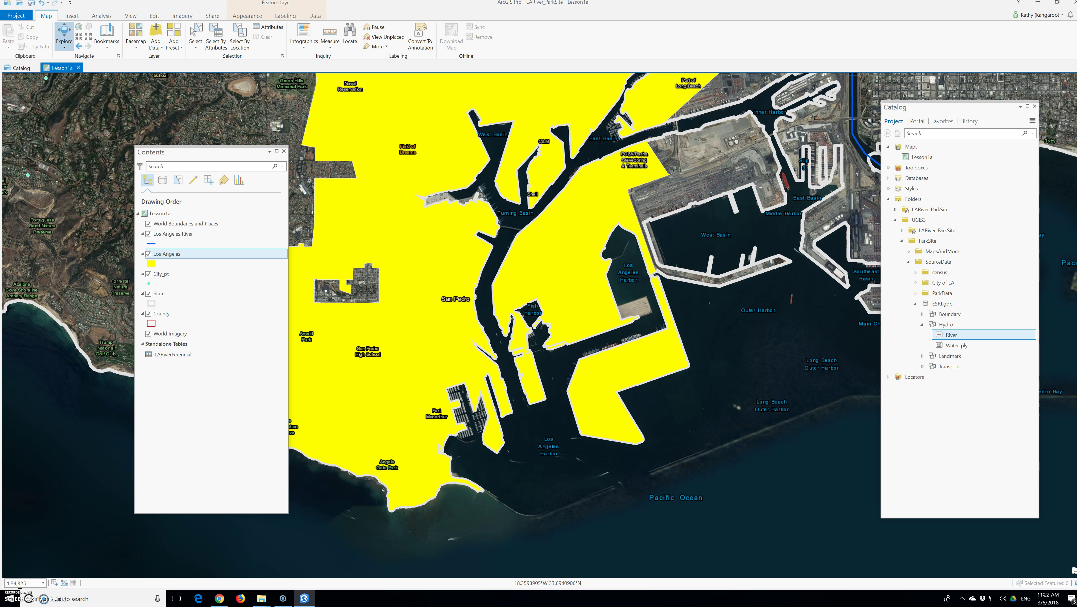
click(43, 582)
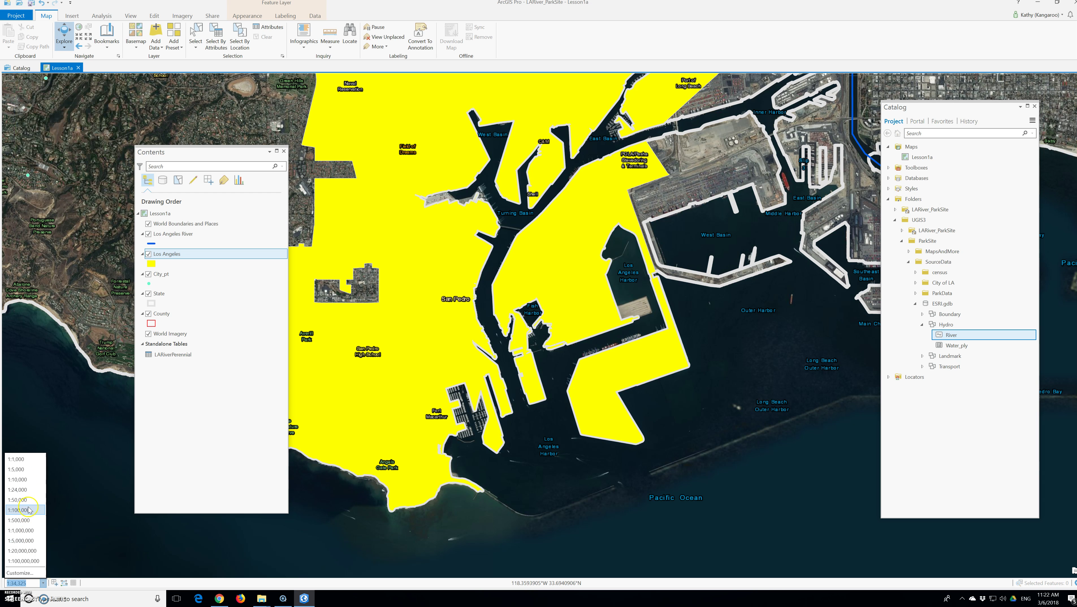
click(24, 480)
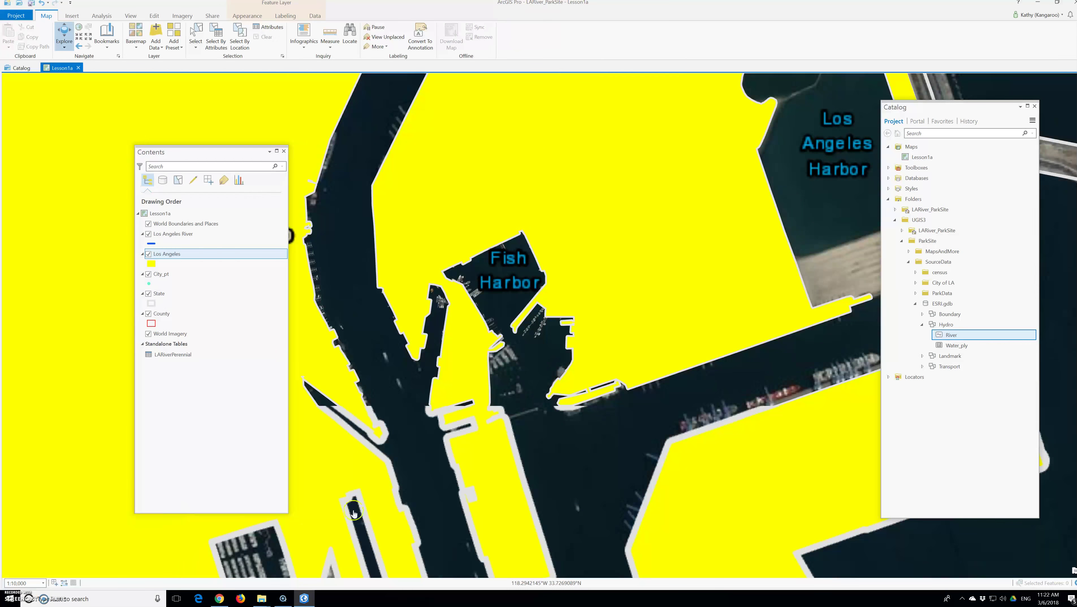
- Pan the map over the outer harbour to reveal more western coastline
drag(362, 501, 542, 267)
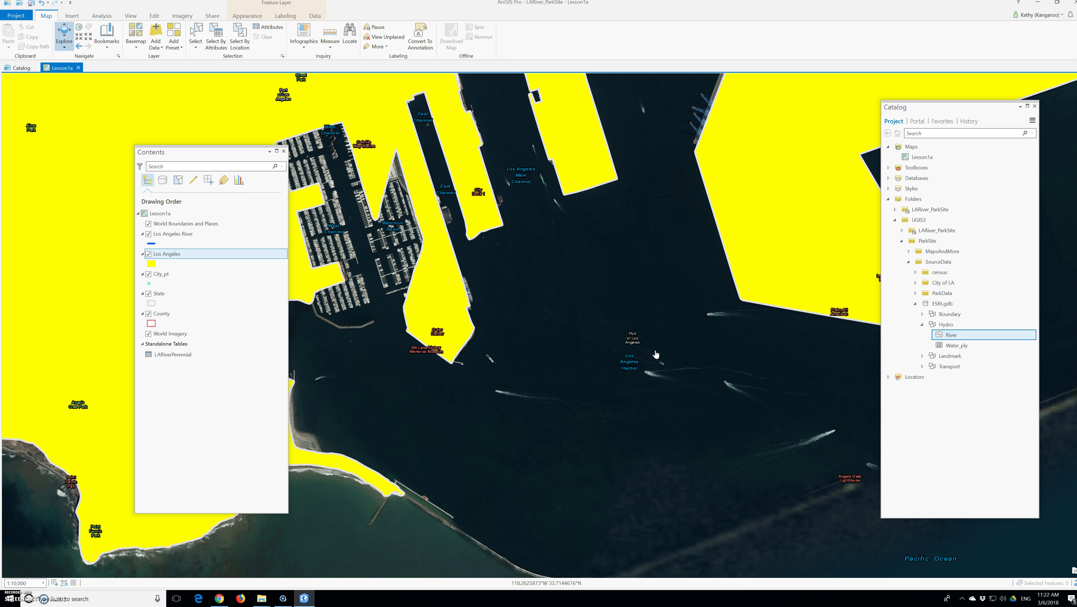
click(659, 373)
drag(517, 369, 765, 333)
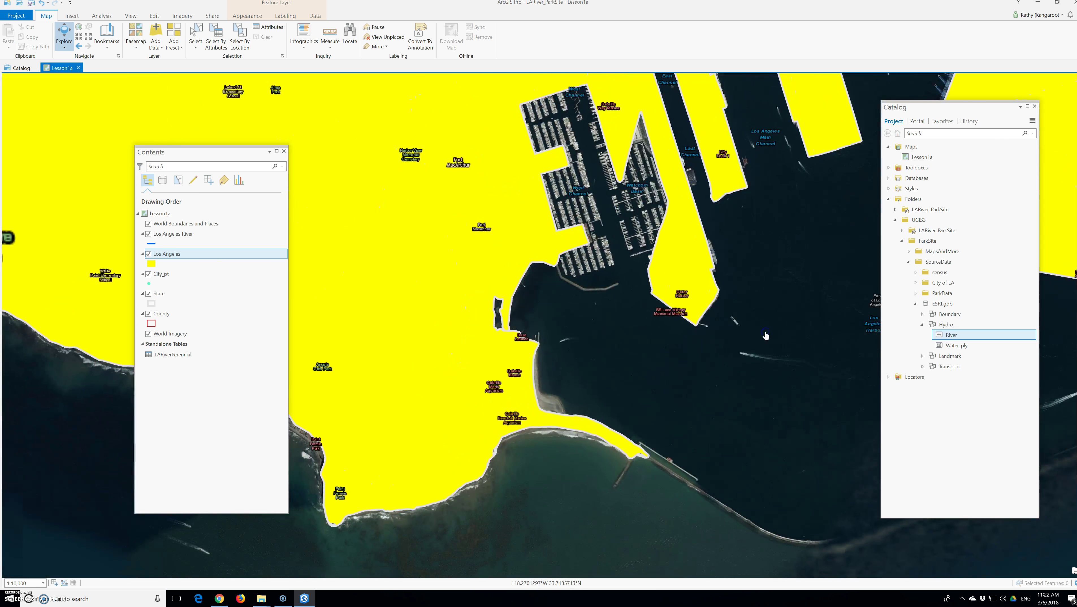
- Give the Los Angeles symbol no fill, a yellow outline and 4.75 pt outline width, and apply
click(148, 263)
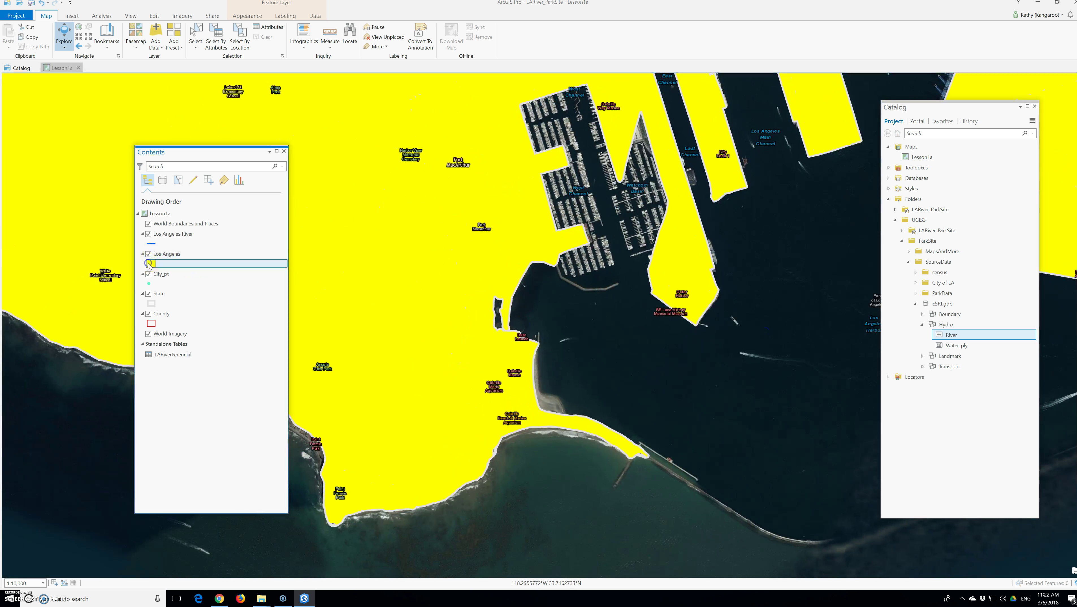
click(283, 235)
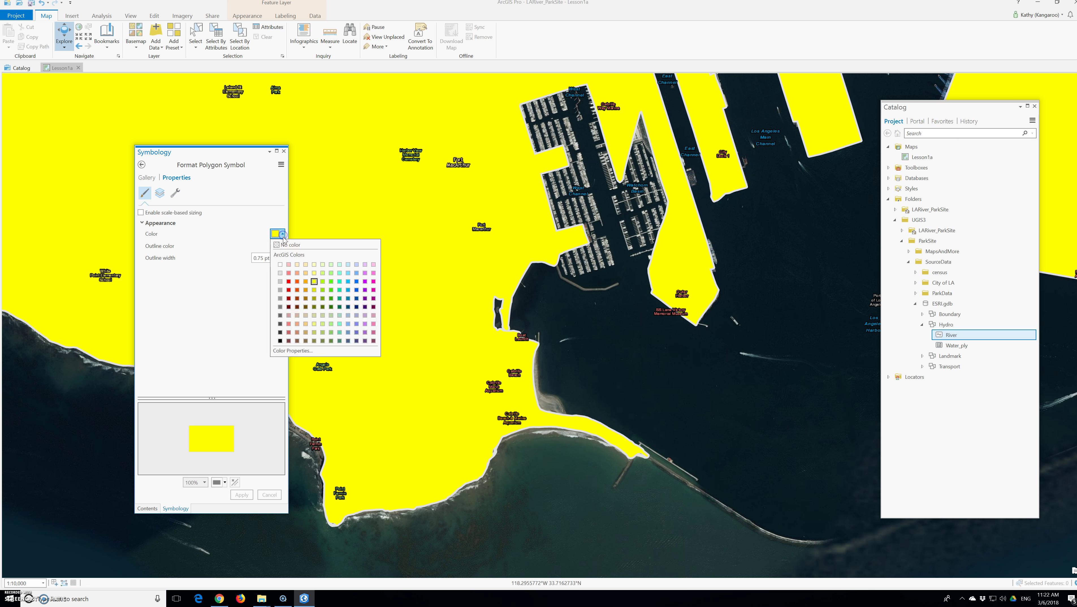
click(284, 245)
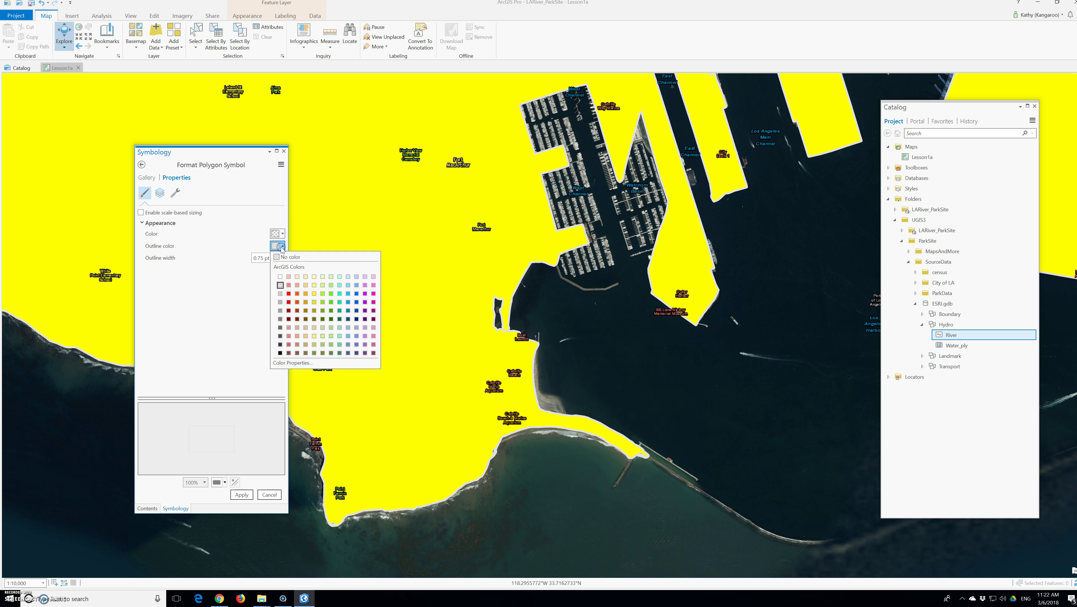
click(305, 295)
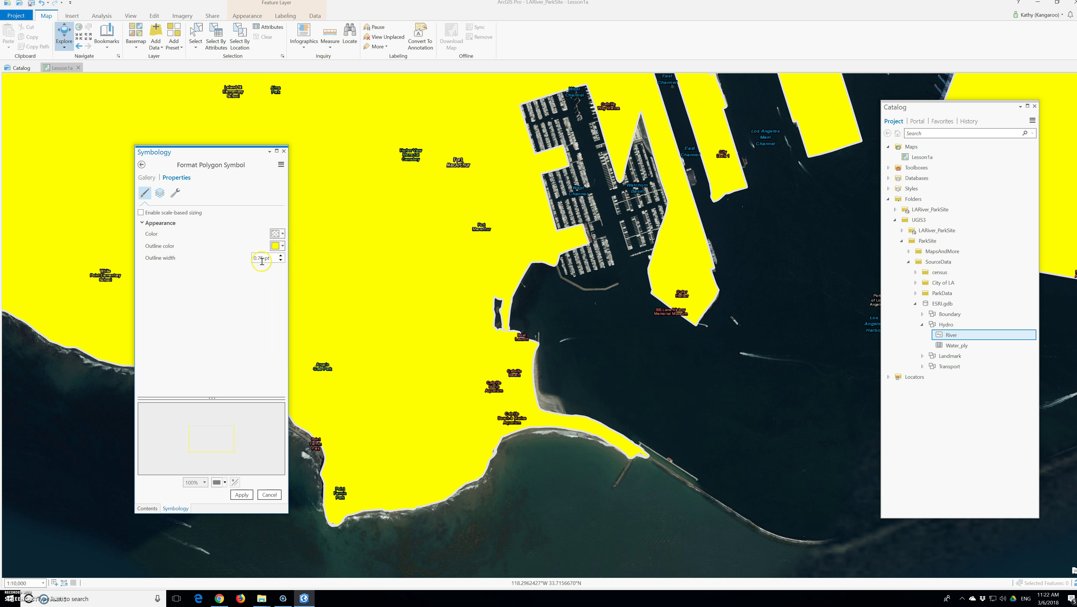
click(280, 256)
click(280, 255)
click(280, 256)
click(281, 256)
click(242, 494)
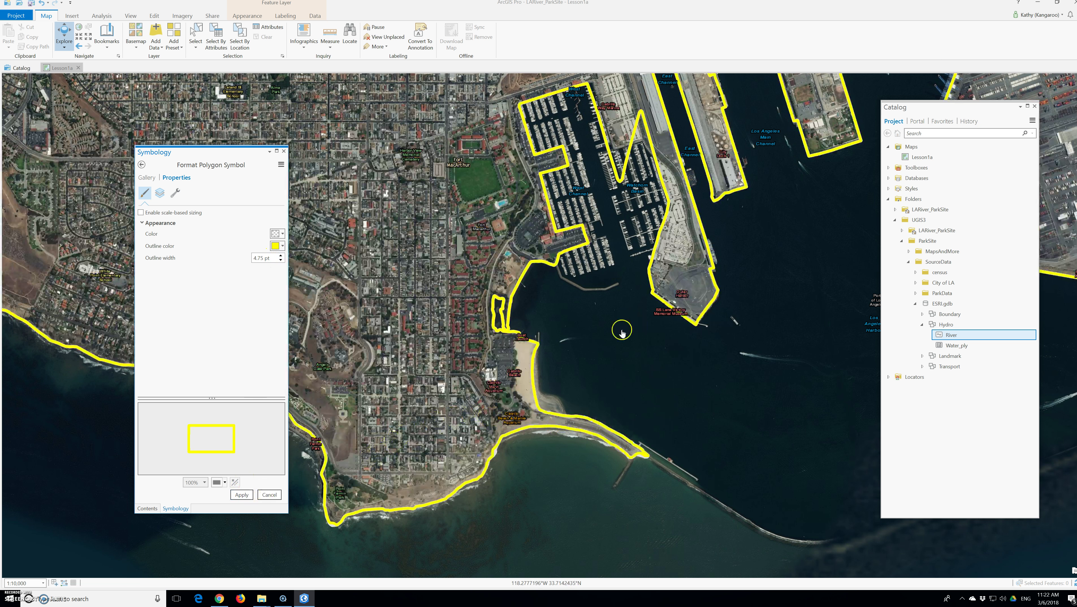
- Pan the map slightly upward and reset the map scale to 1:10,000
drag(621, 330, 585, 400)
scroll(454, 436, down, 2)
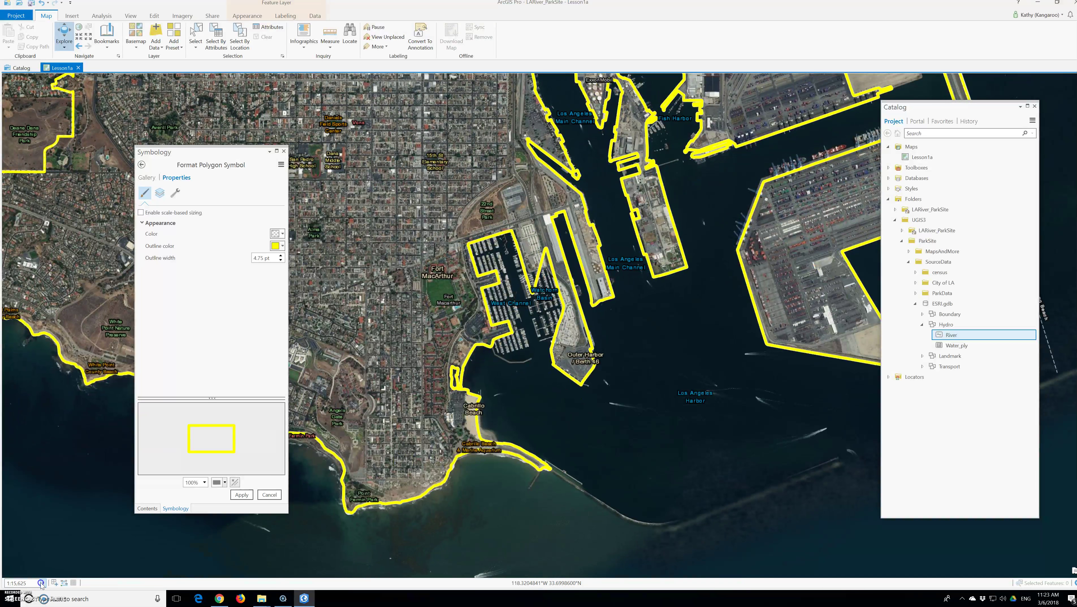
click(41, 583)
click(17, 480)
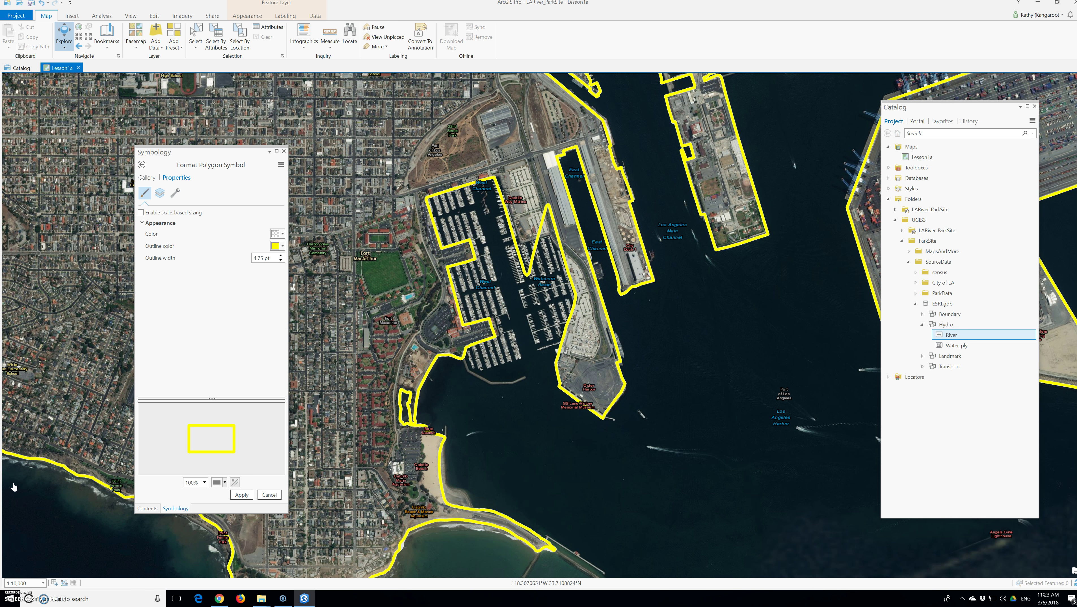
- Create a new bookmark named 'River Mouth' for the current harbour and coastline view
click(544, 493)
click(92, 45)
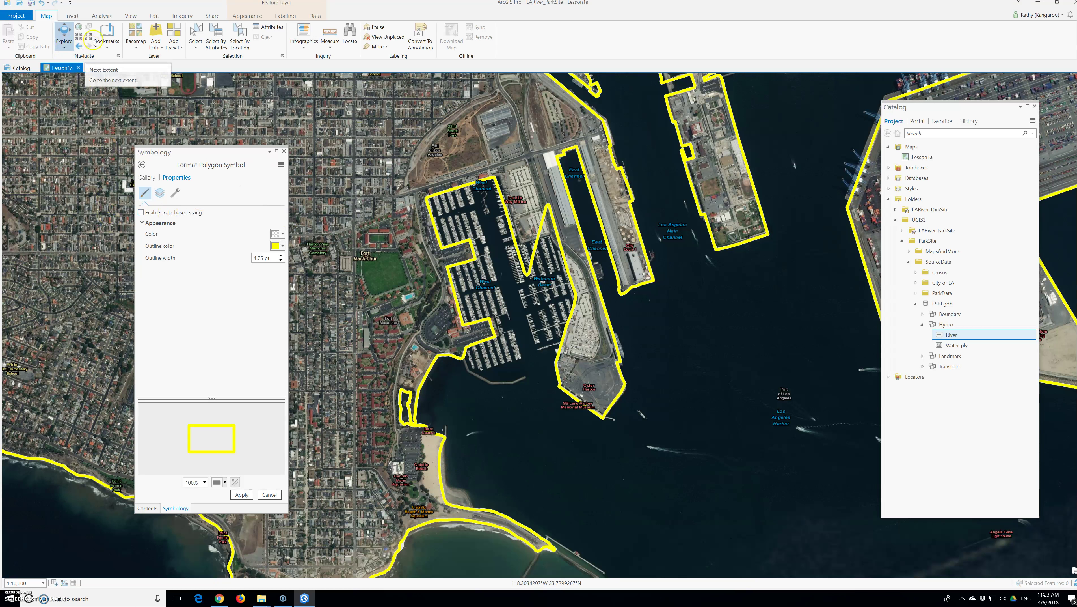
click(106, 39)
click(141, 110)
text(River Mou)
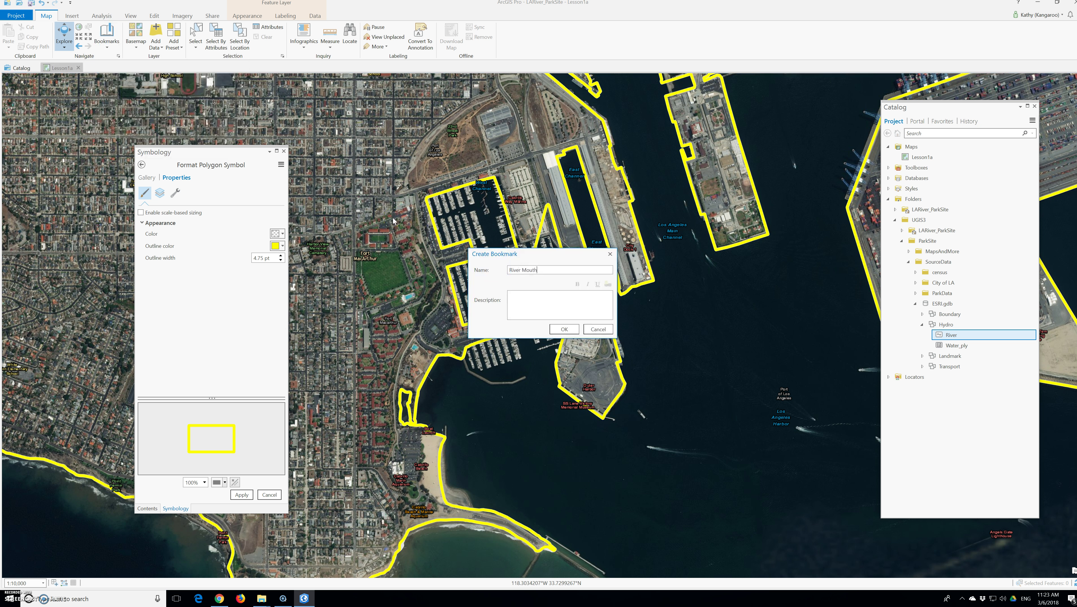
text(th)
click(564, 329)
click(522, 354)
- Zoom in with the mouse wheel to about 1:205 on the marina dock and moored boats
scroll(522, 354, up, 10)
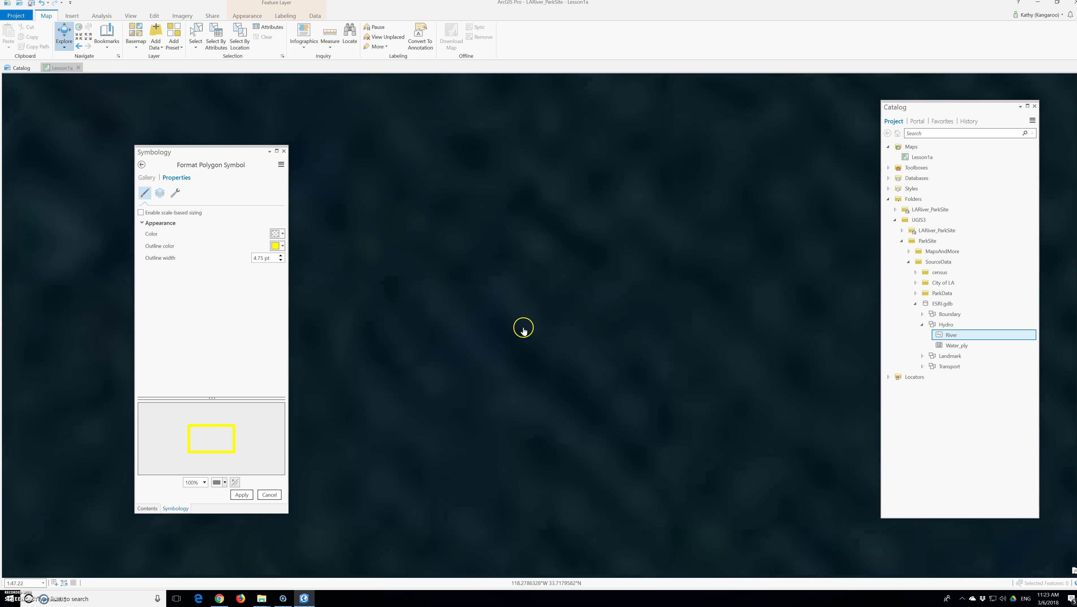
scroll(523, 331, down, 8)
scroll(654, 359, up, 3)
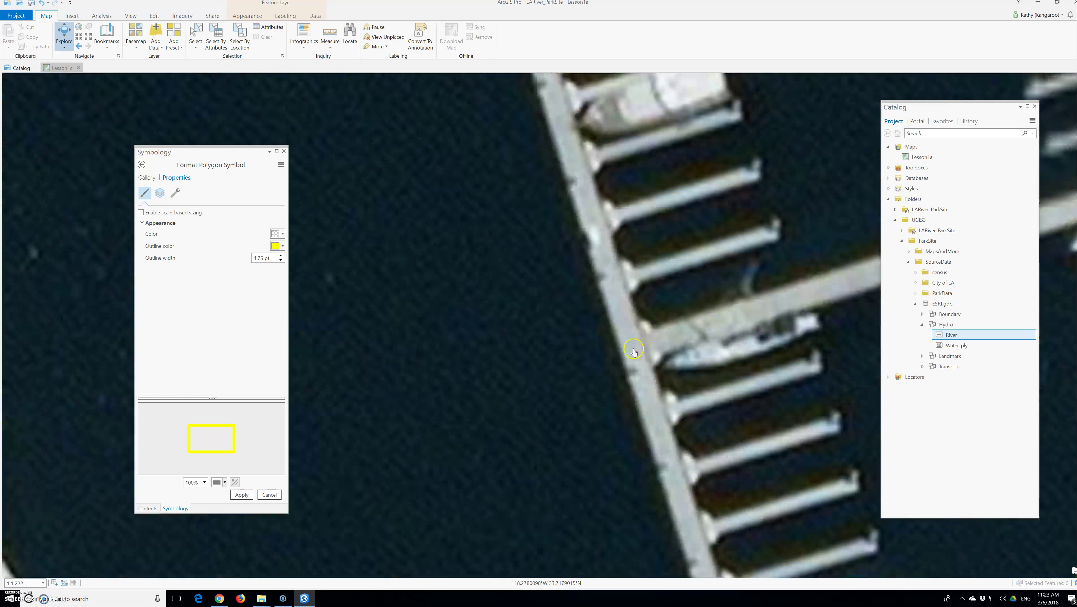
scroll(626, 354, up, 6)
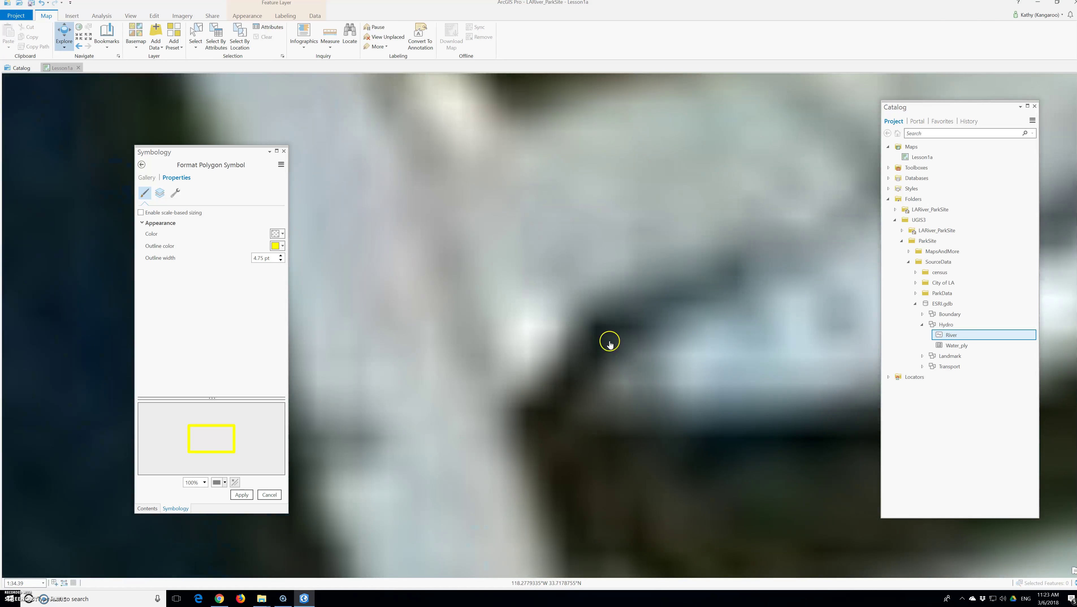
scroll(596, 344, down, 3)
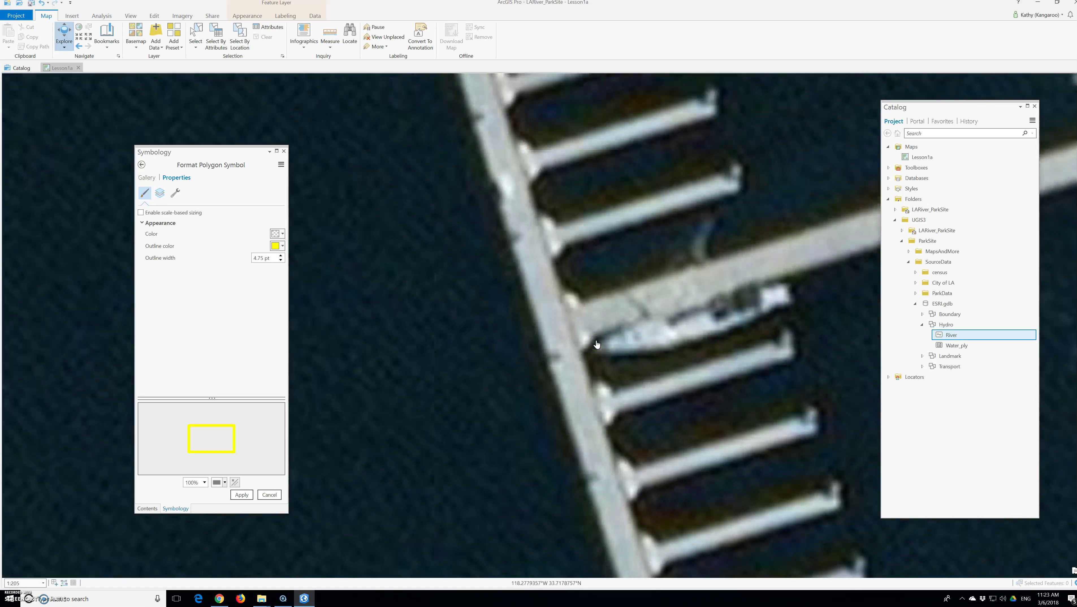
click(592, 344)
- Leave symbol formatting, keep the uncommitted outline changes, and close the Symbology pane
click(142, 165)
click(535, 315)
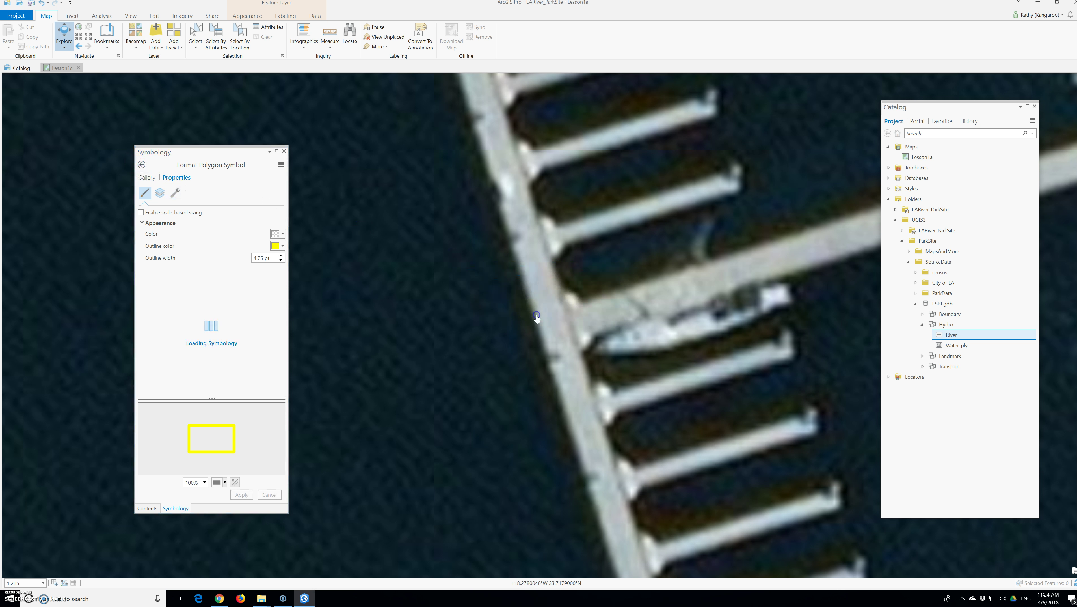
click(284, 151)
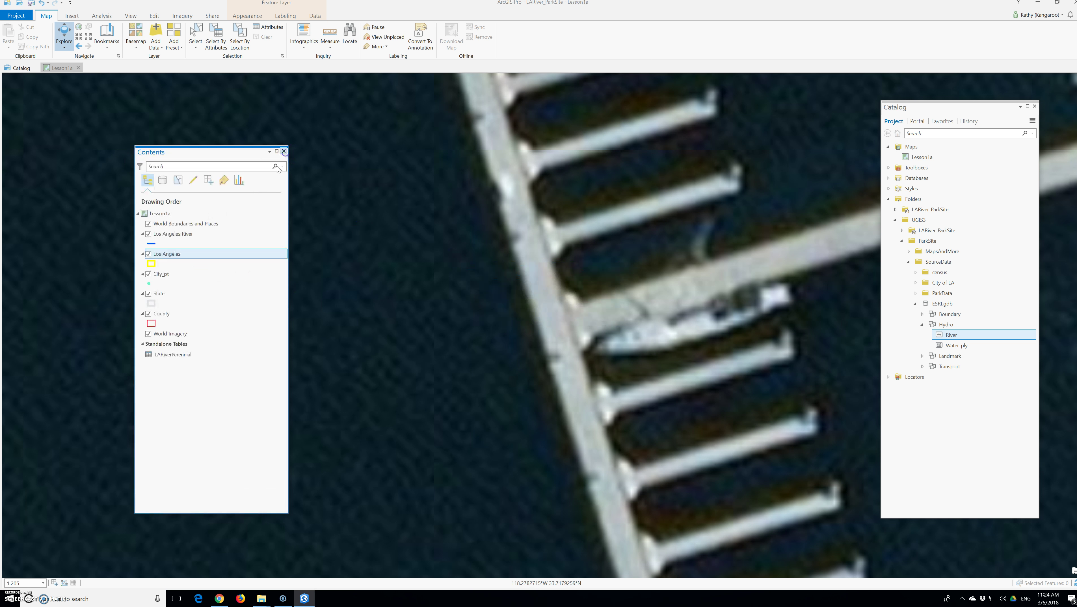
right_click(150, 263)
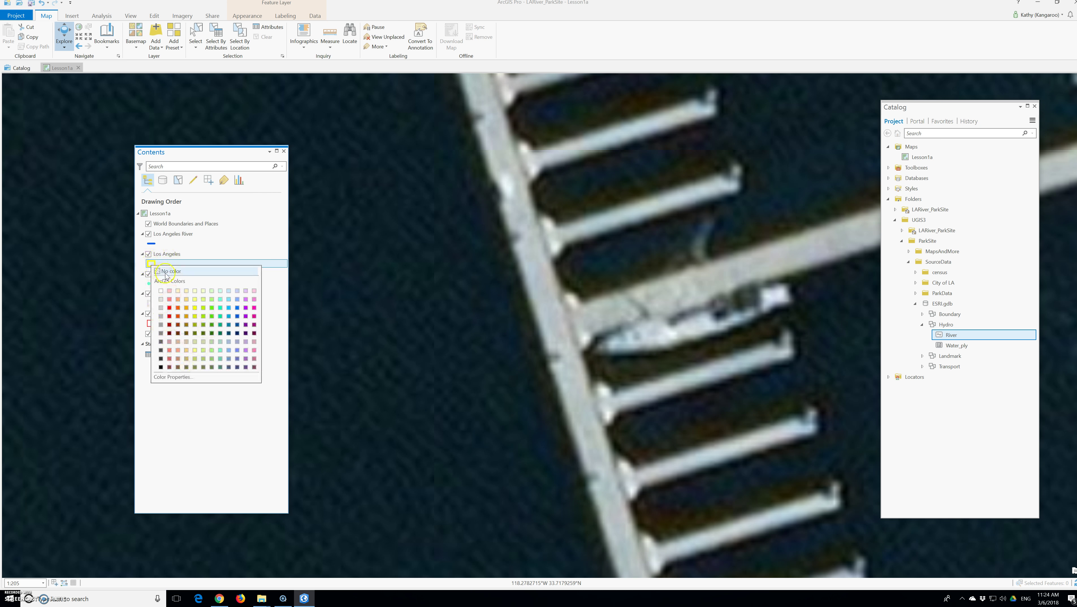
click(139, 265)
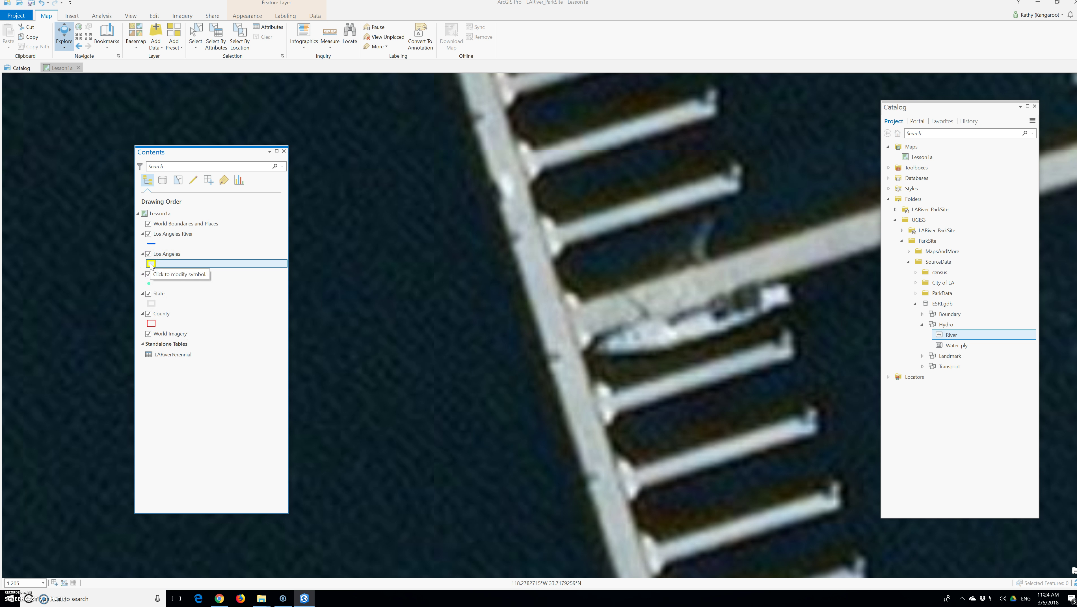
- Reopen Symbology for the Los Angeles layer, review its symbol formatting properties, then close it
click(247, 15)
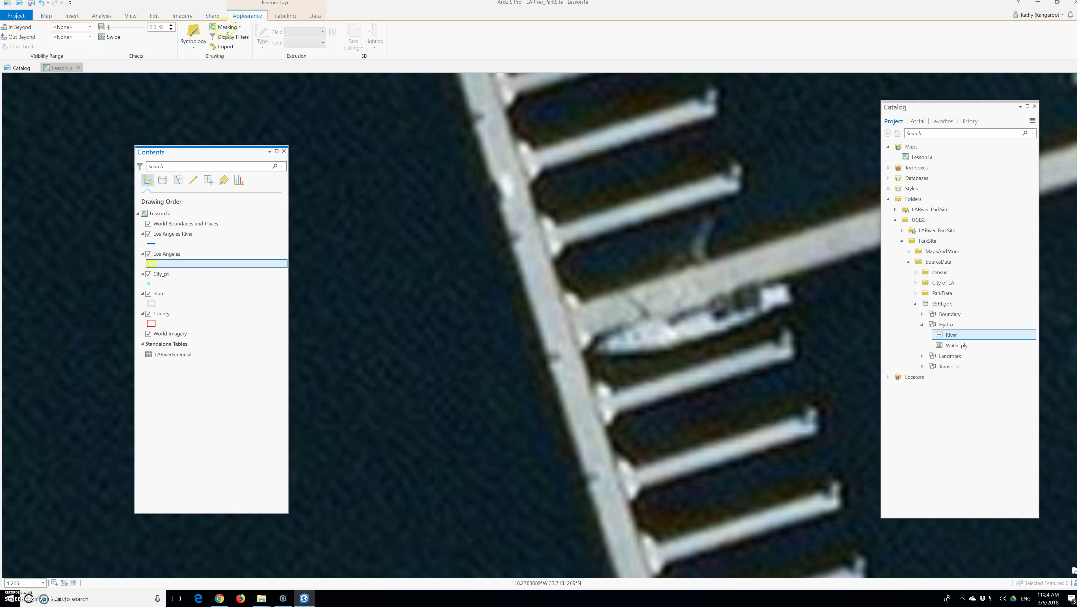
right_click(160, 256)
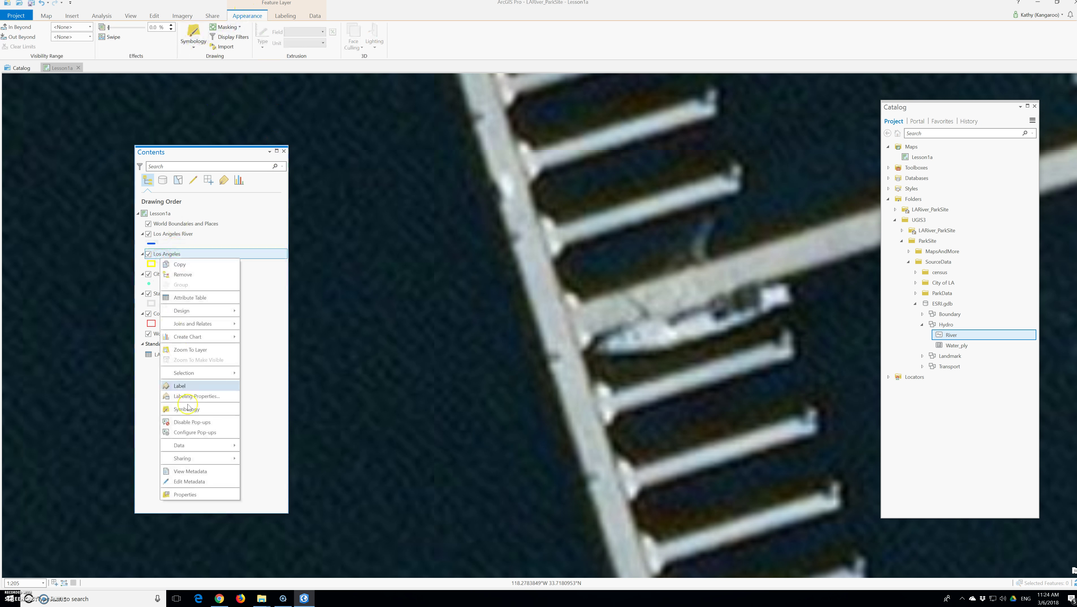
click(183, 410)
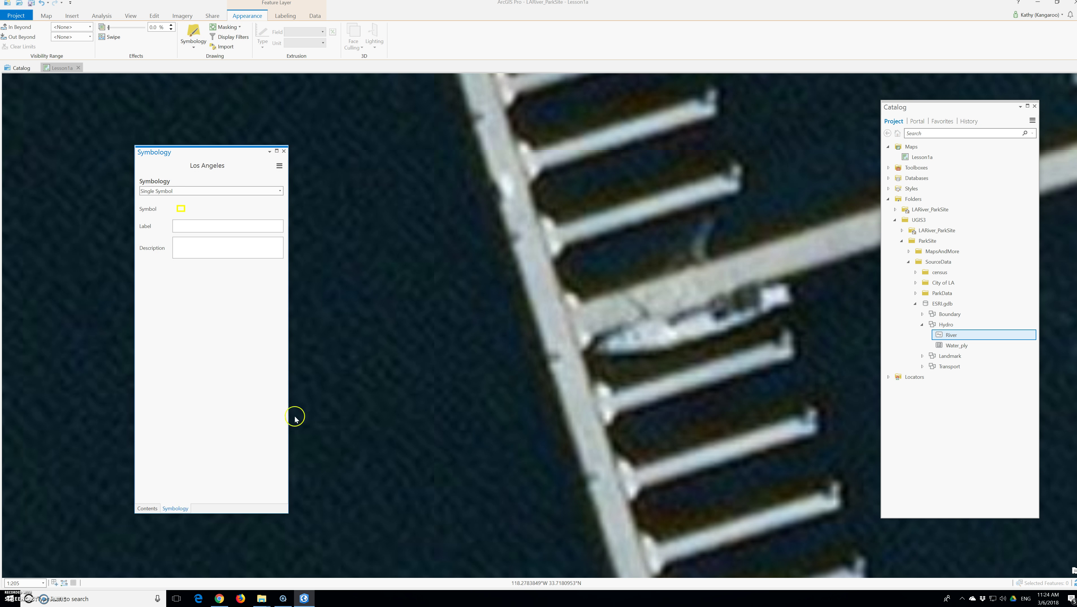
click(181, 209)
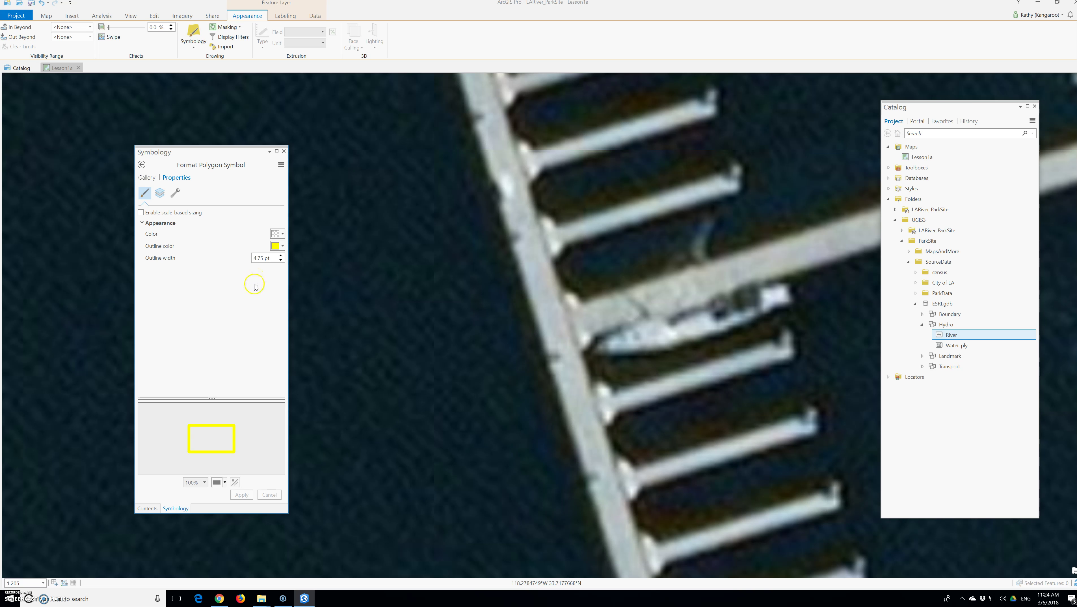
click(253, 293)
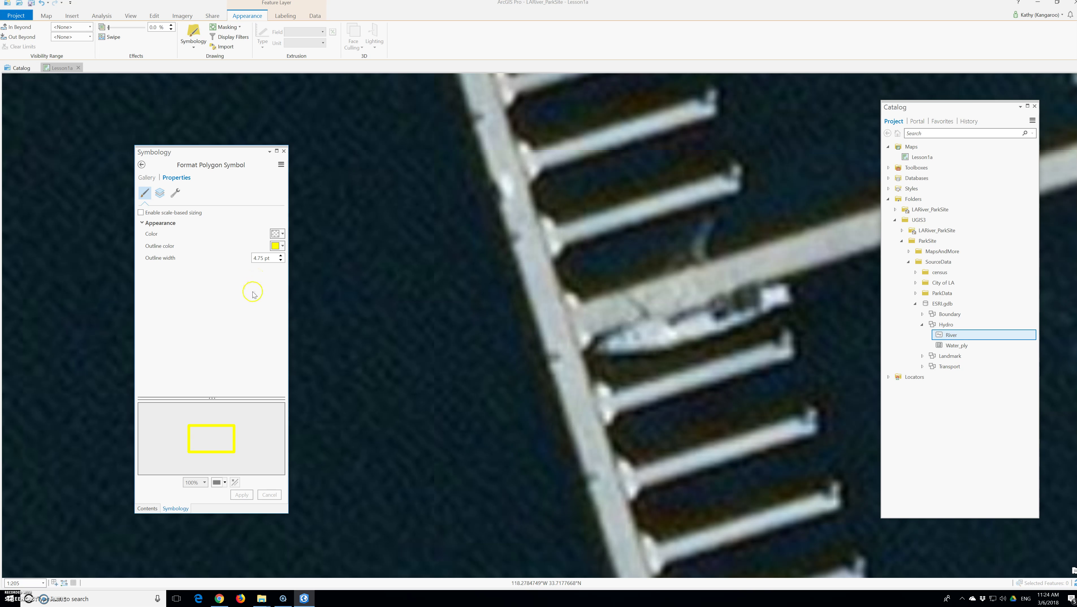
click(216, 342)
click(219, 348)
click(283, 152)
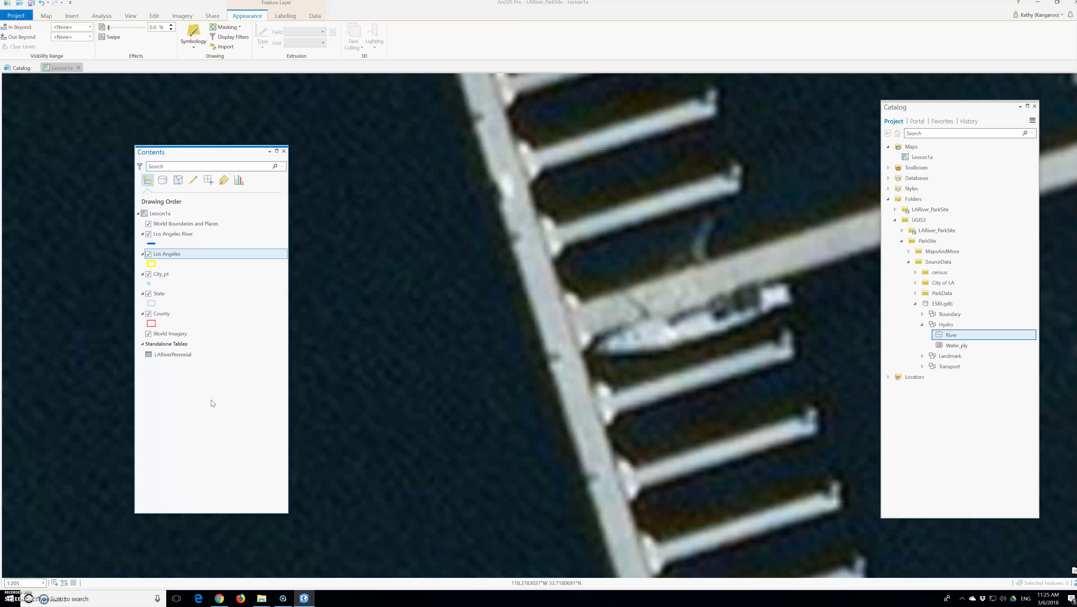
- Open the Save Layer(s) As LYRX File dialog for the Los Angeles layer
click(210, 378)
right_click(157, 254)
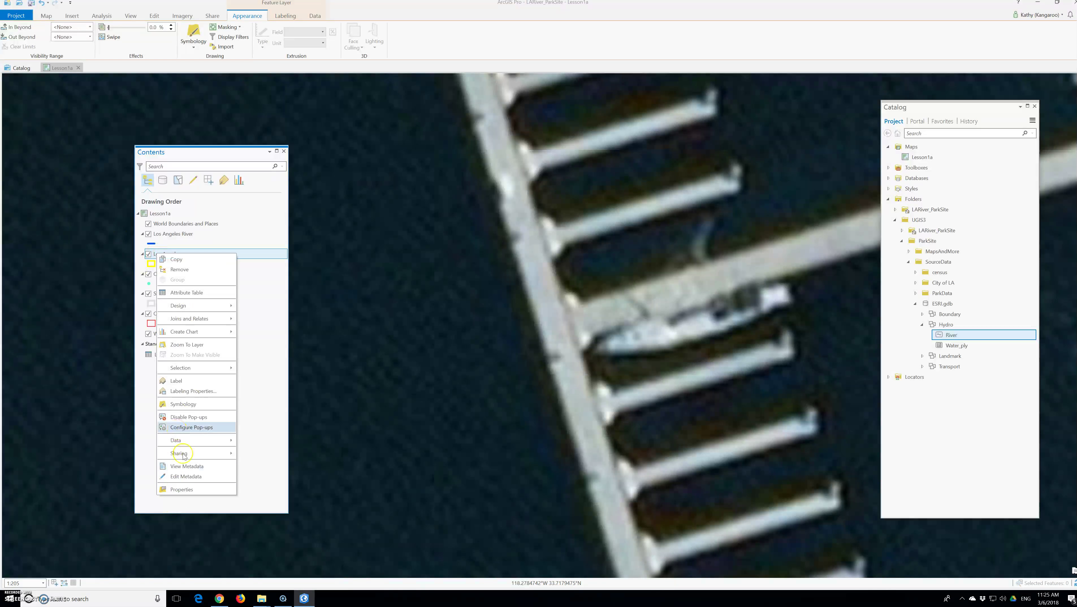
mouse_move(191, 444)
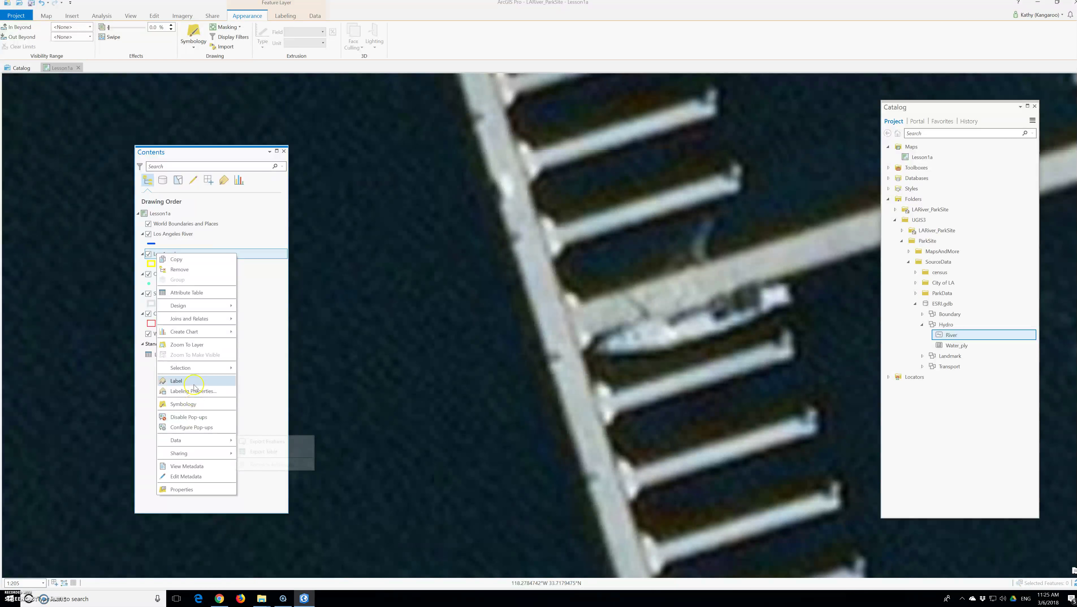
mouse_move(216, 371)
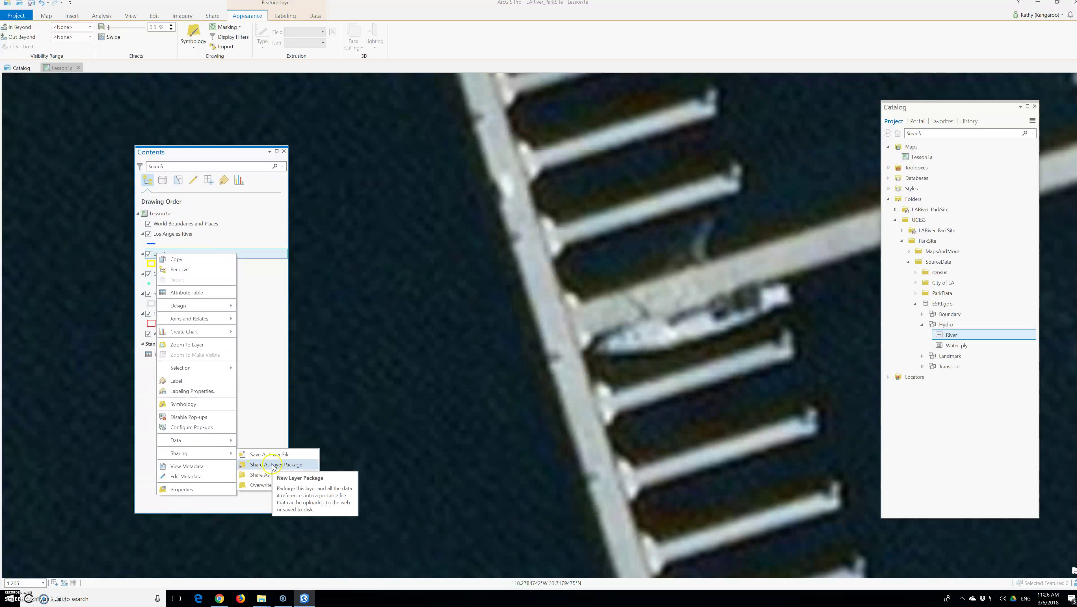
click(274, 454)
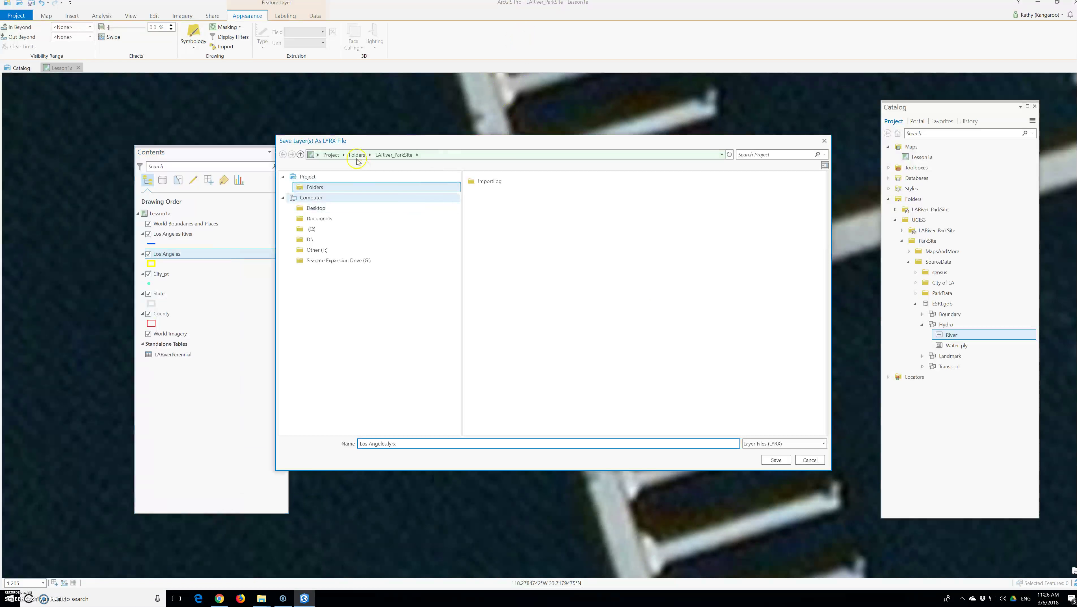
drag(400, 142, 430, 198)
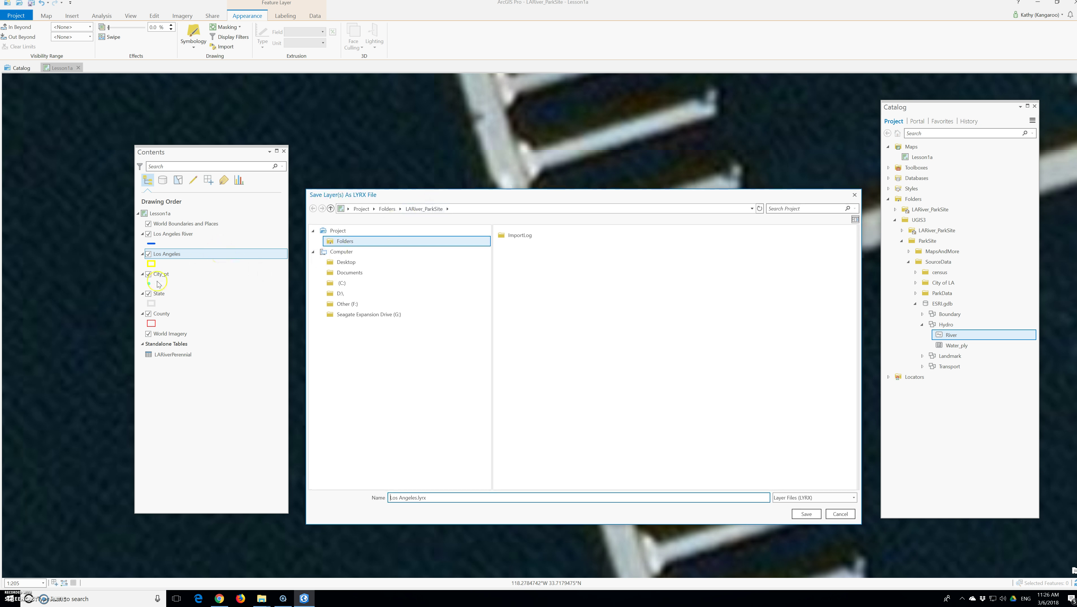
- Save the layer file as 'Los Angeles' in Folders > UGIS3 > ParkSite > MapsAndMore
click(321, 331)
click(385, 198)
click(345, 240)
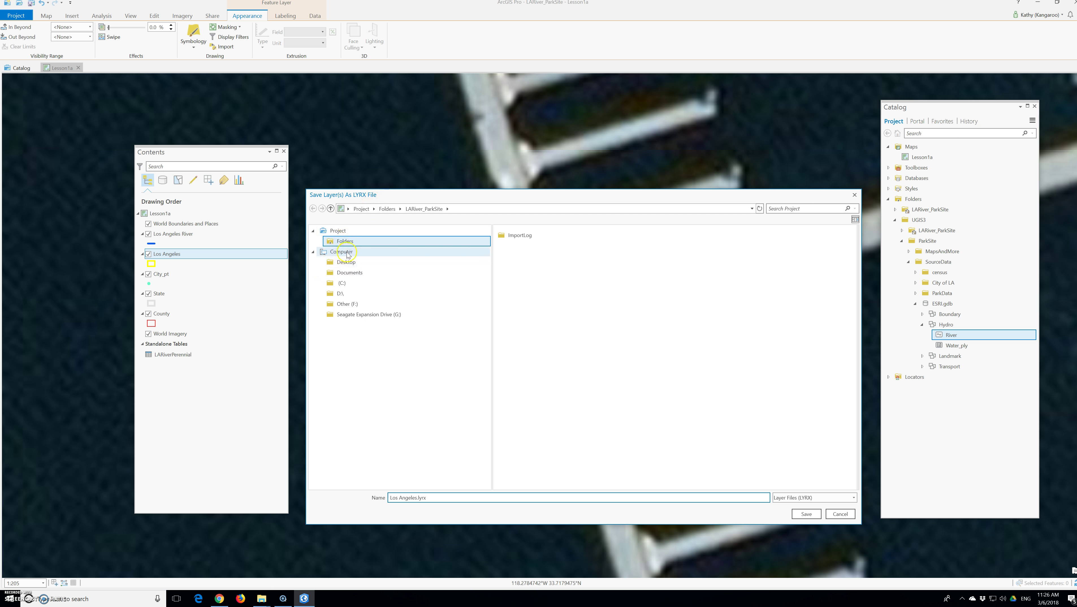
click(346, 242)
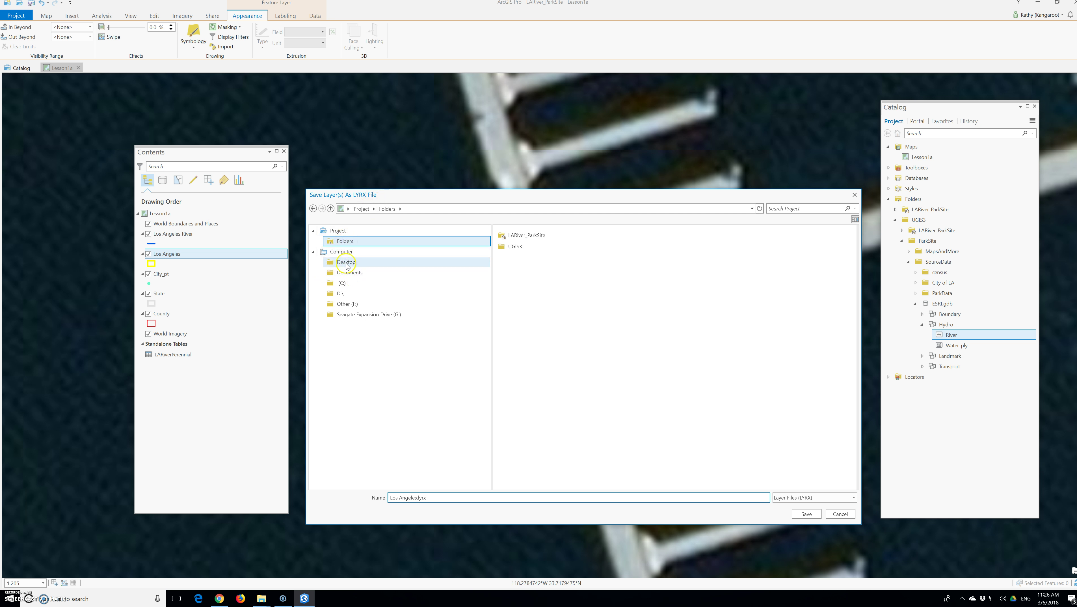
click(515, 249)
double_click(514, 248)
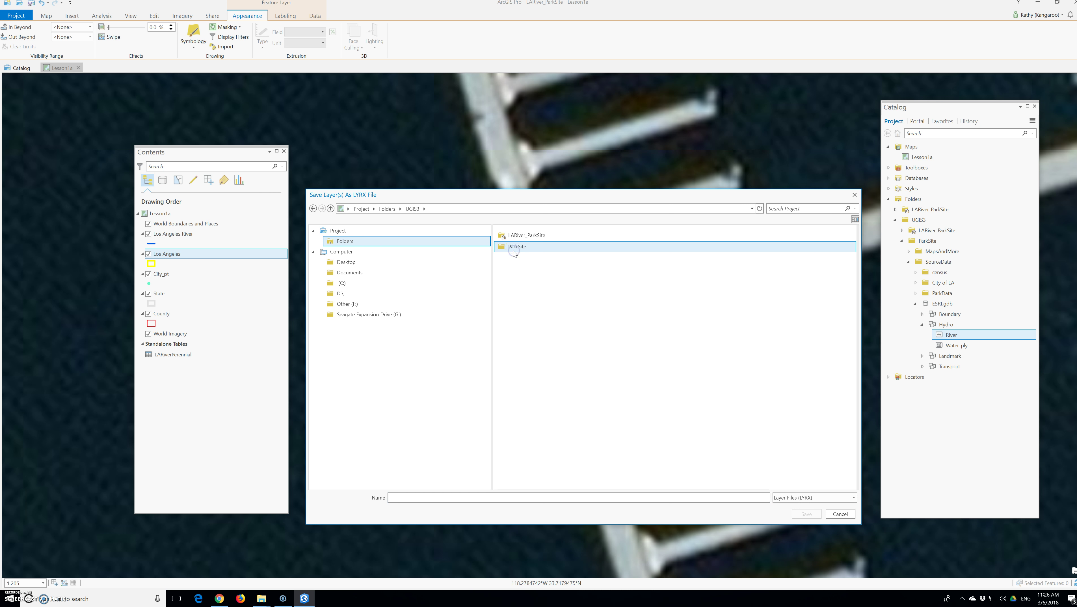
double_click(513, 247)
double_click(514, 235)
click(458, 497)
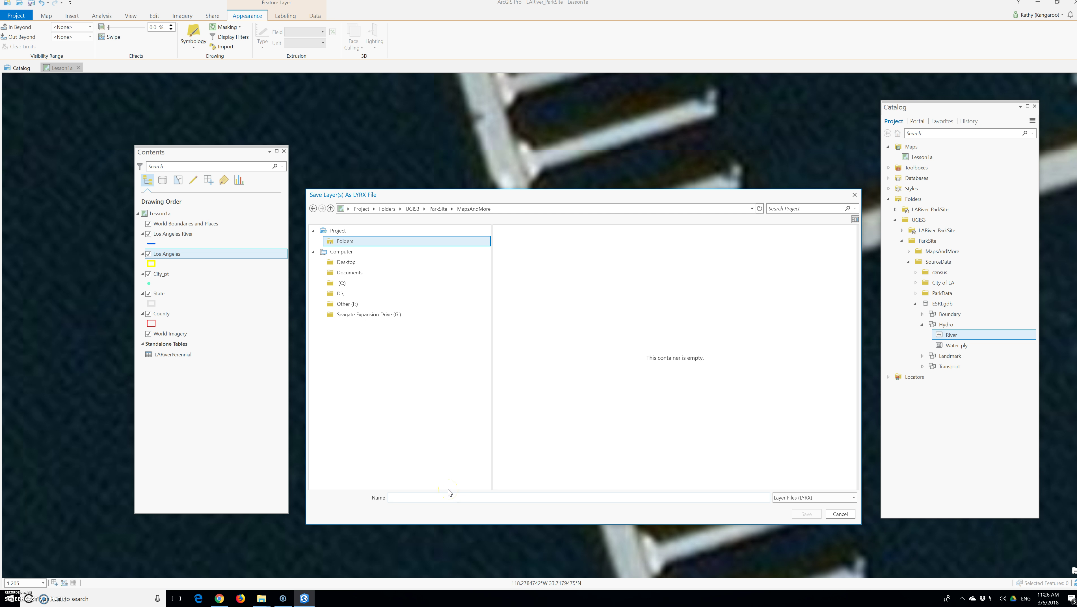
text(Los)
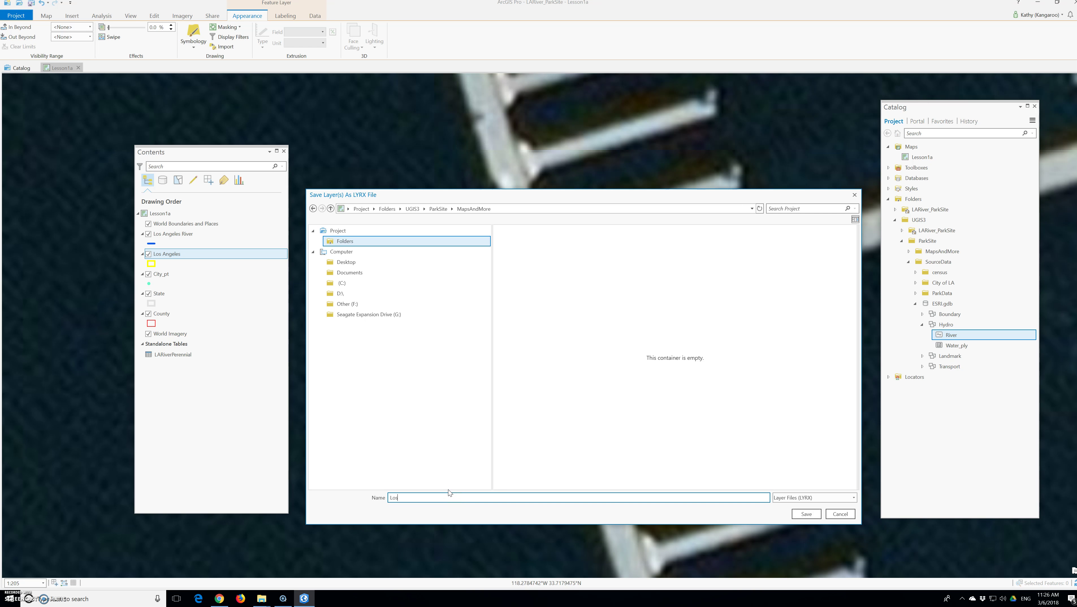
text( Angeles)
click(802, 514)
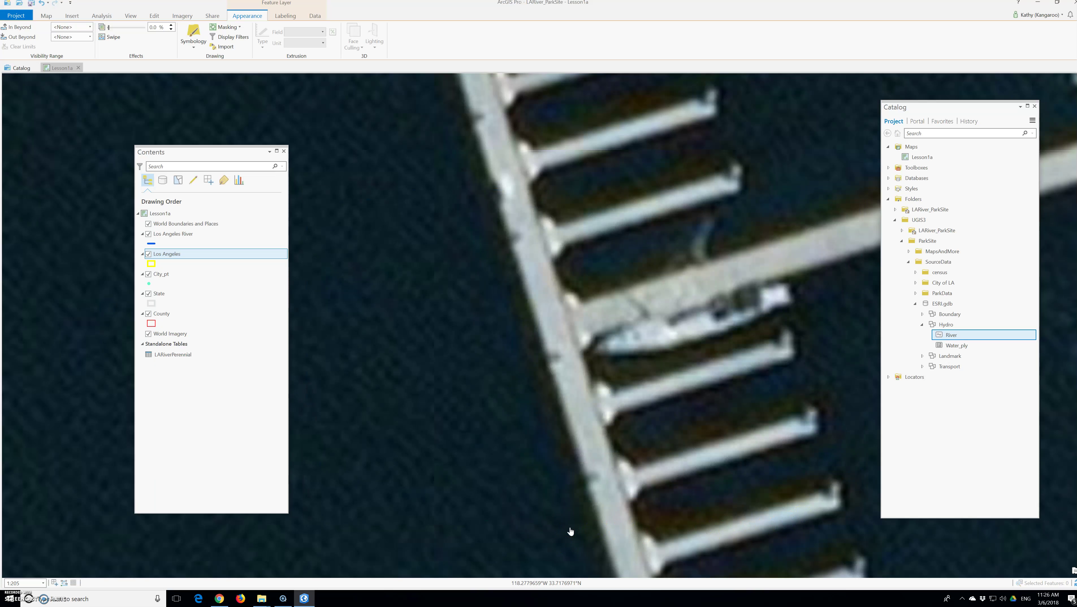
- Turn off the original Los Angeles layer and add LosAngeles.lyrx from UGIS3 > ParkSite > MapsAndMore
click(538, 541)
click(149, 254)
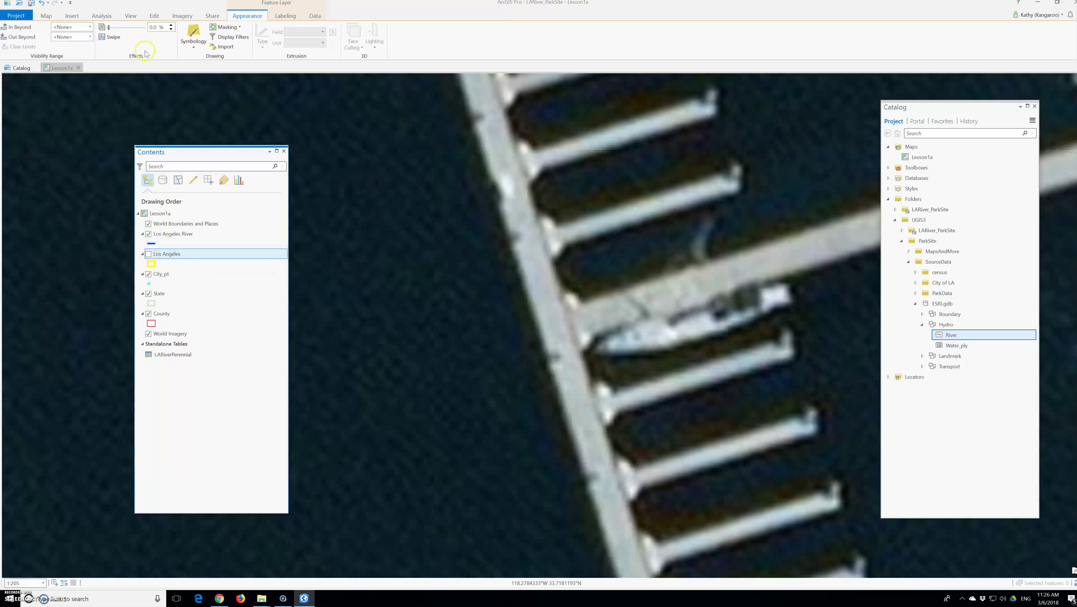
click(47, 16)
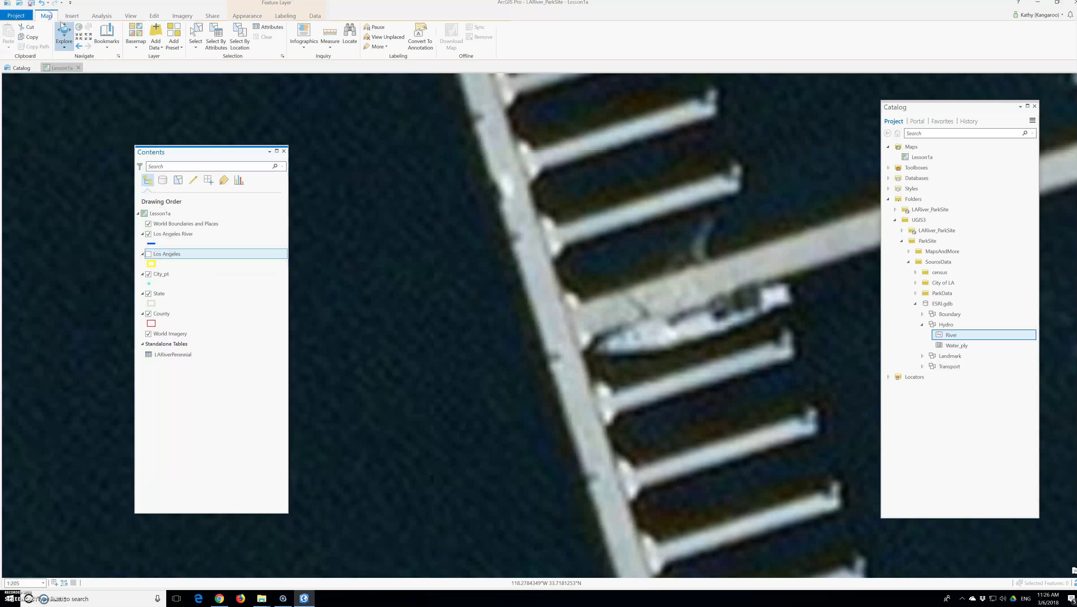
click(156, 33)
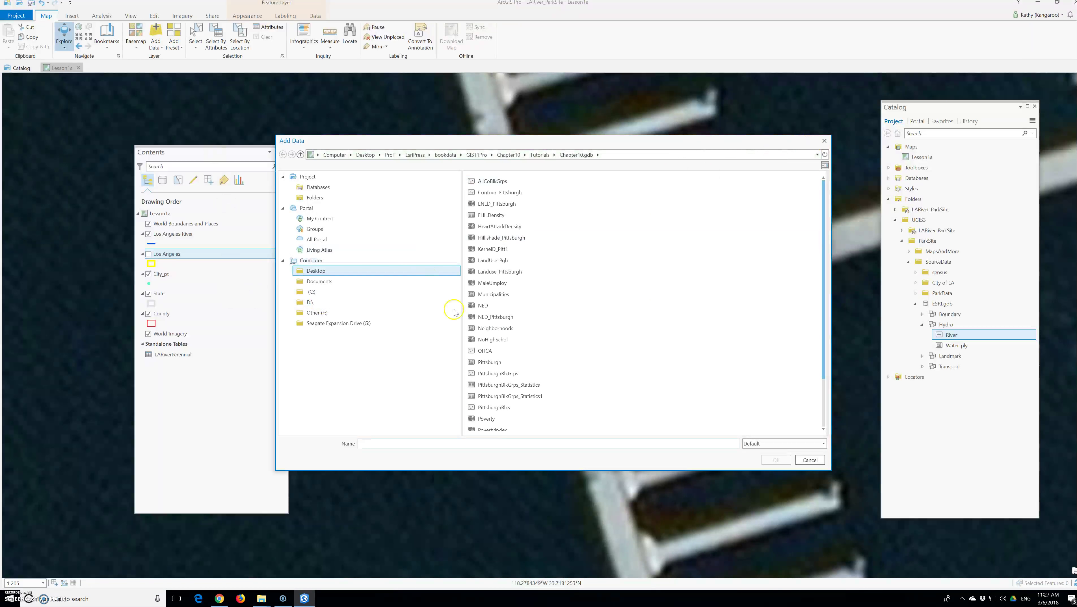
click(315, 197)
click(483, 192)
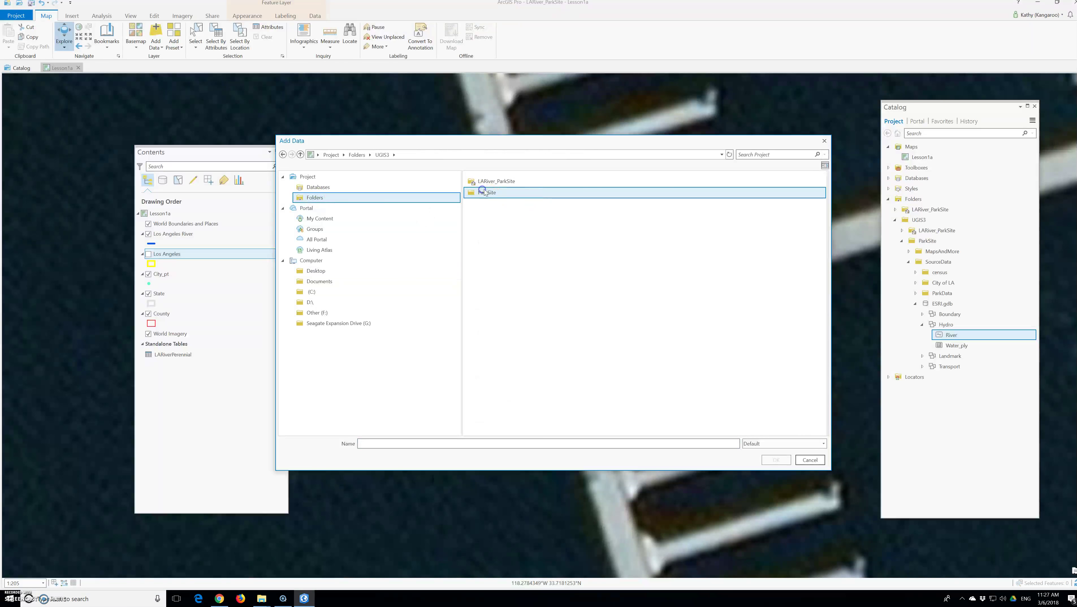
double_click(484, 192)
click(487, 183)
click(776, 460)
- Select the newly added Los Angeles layer's symbol in Contents
scroll(523, 403, down, 8)
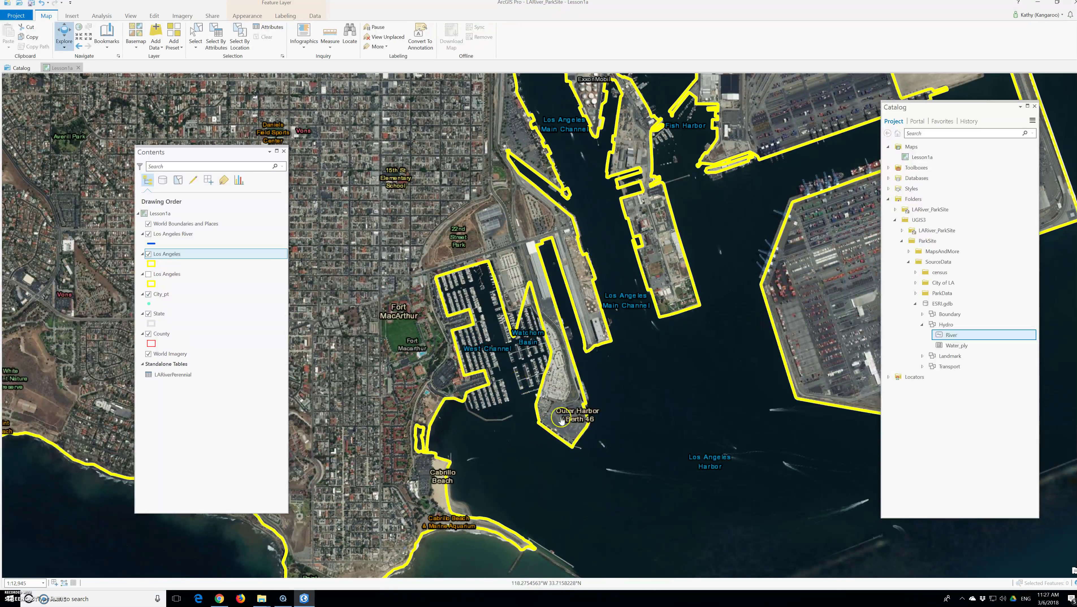
click(508, 404)
click(149, 263)
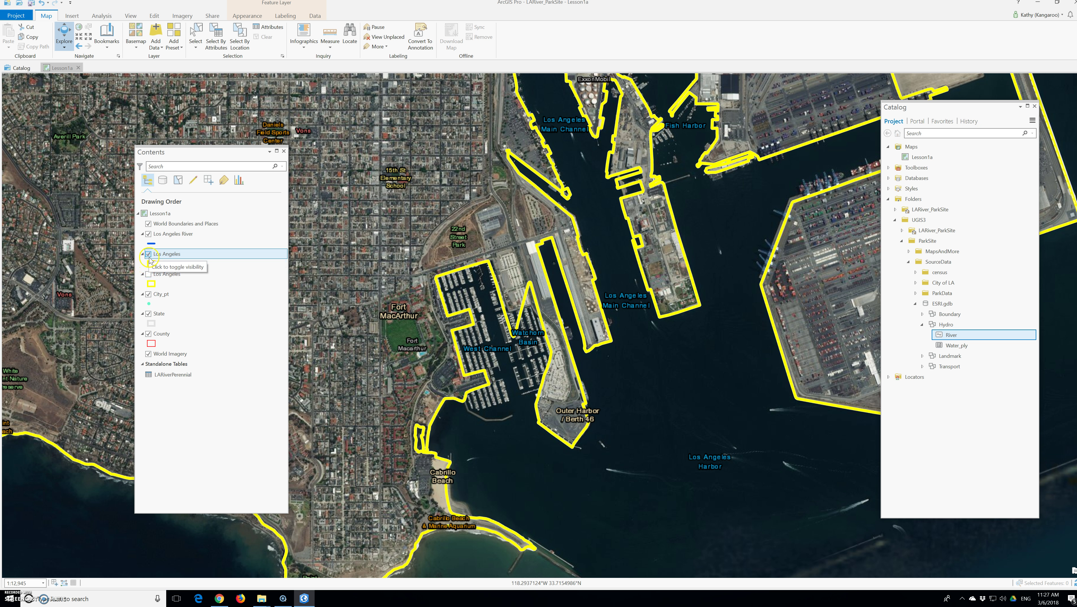
click(149, 304)
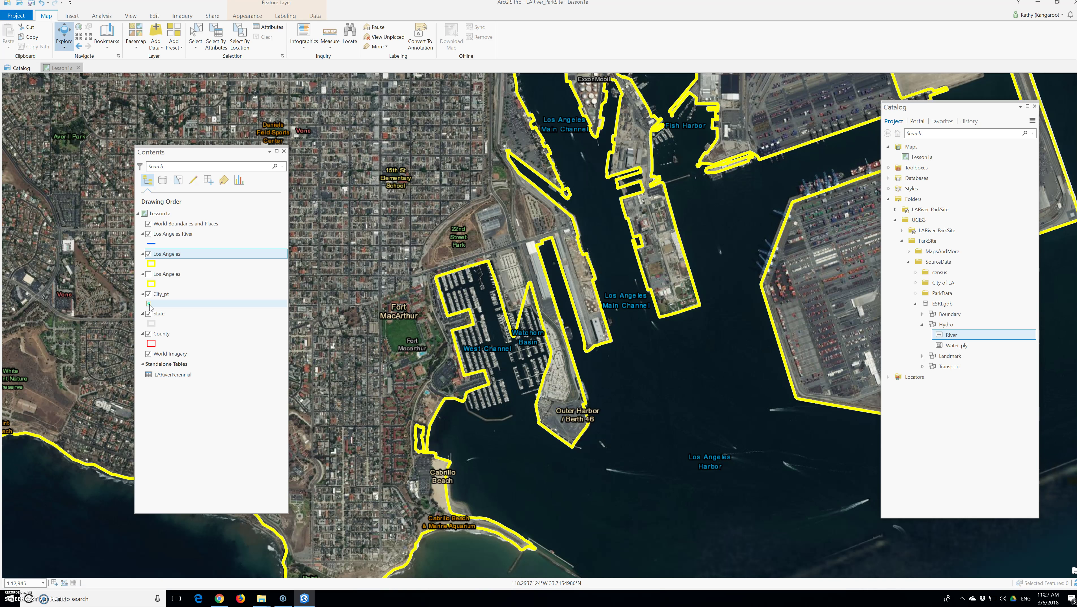
right_click(165, 257)
click(219, 493)
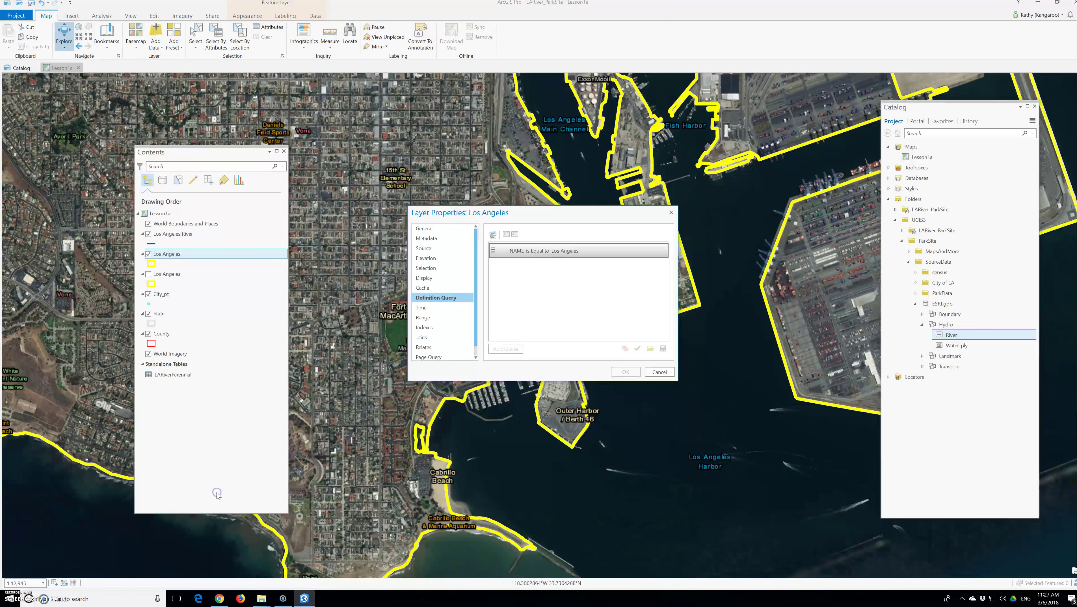
click(425, 249)
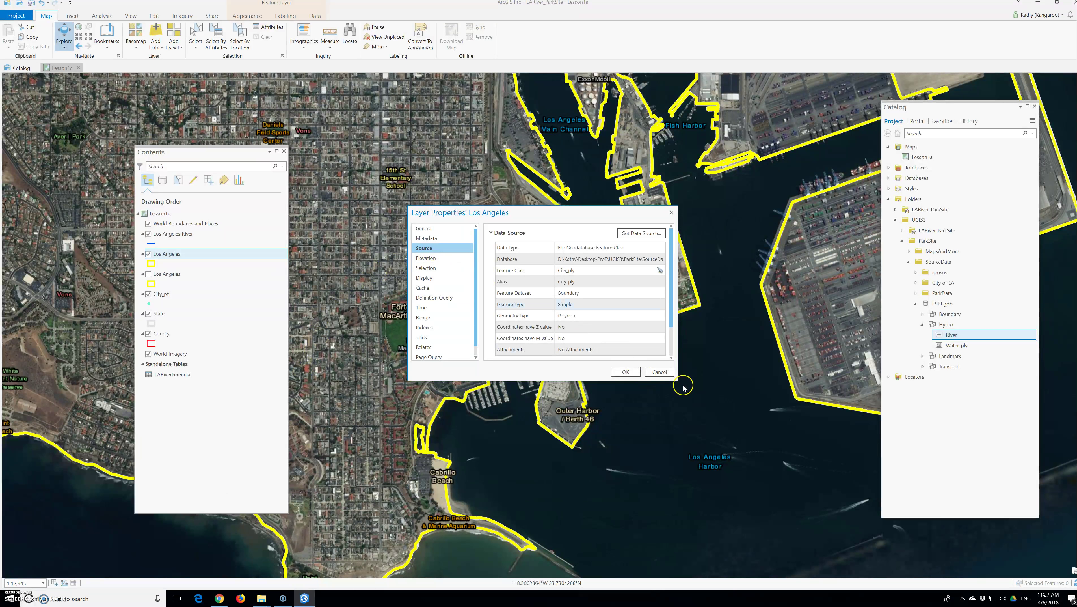
drag(676, 380, 816, 449)
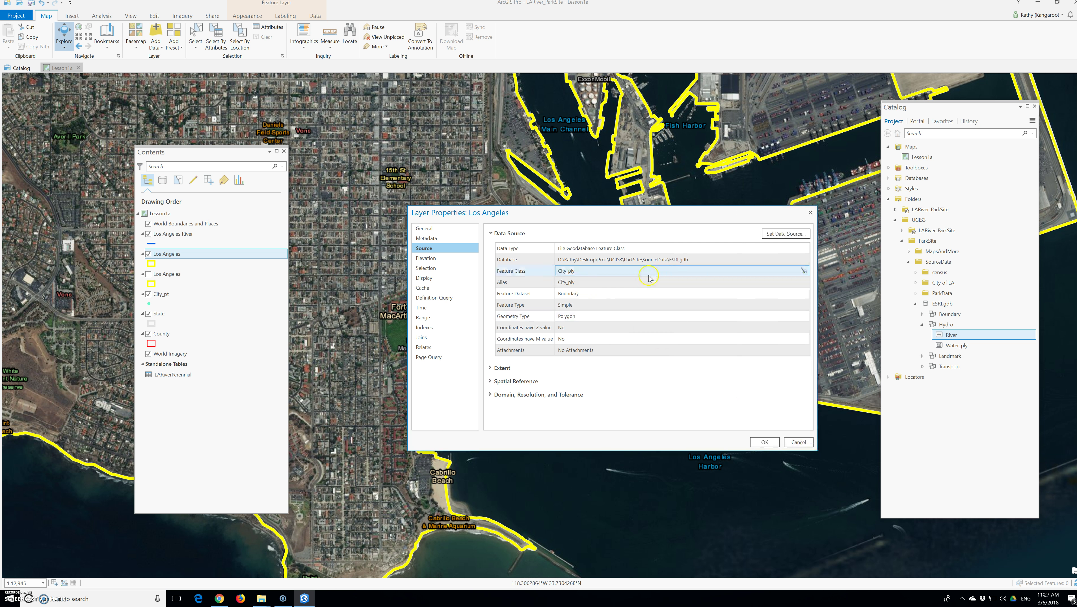
click(516, 381)
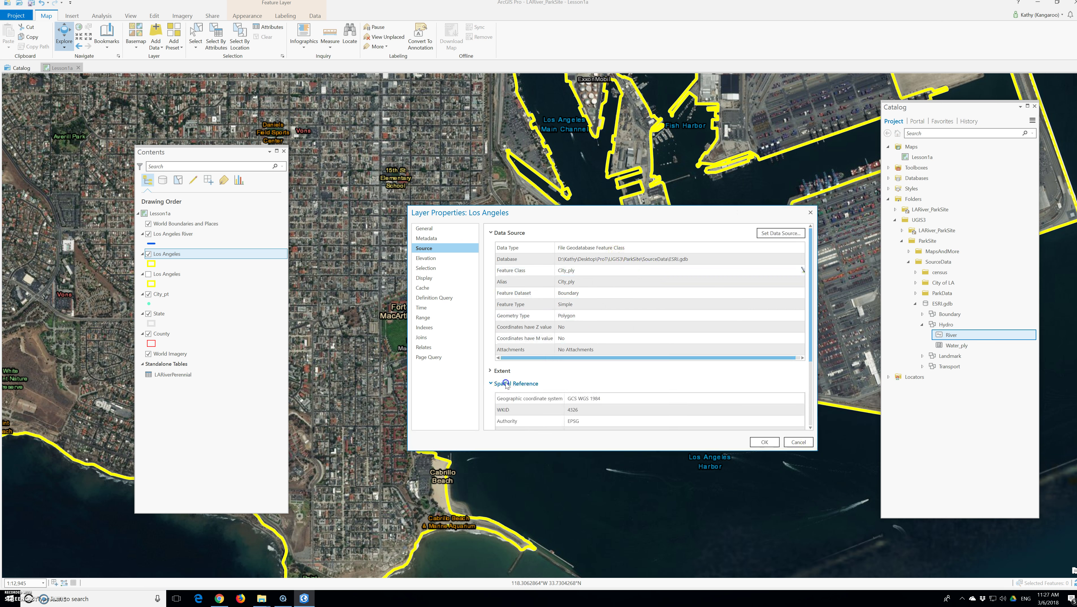
scroll(519, 377, down, 1)
scroll(517, 378, down, 5)
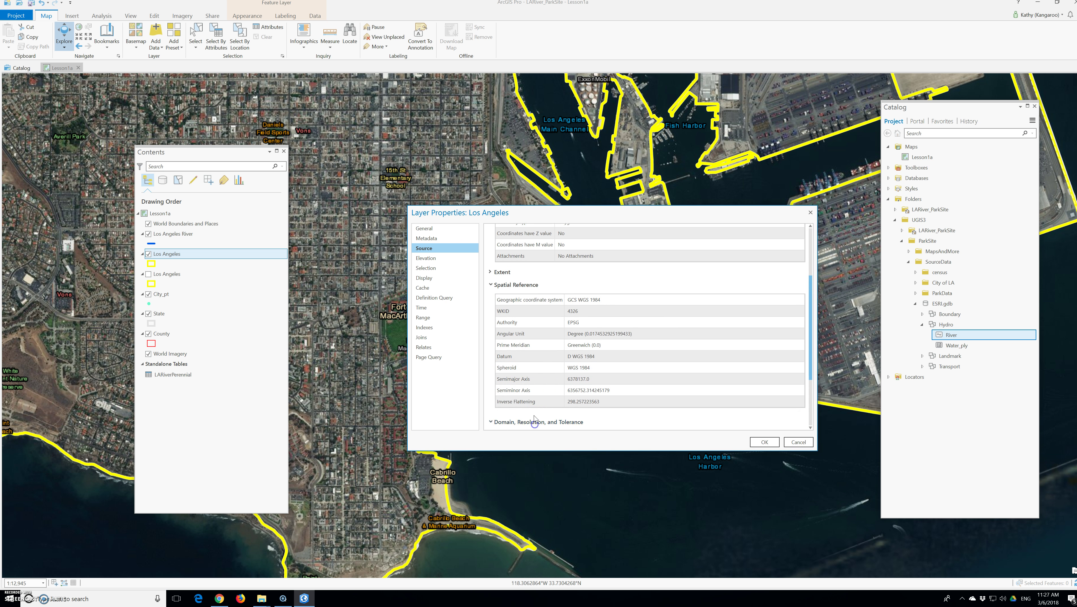
click(537, 427)
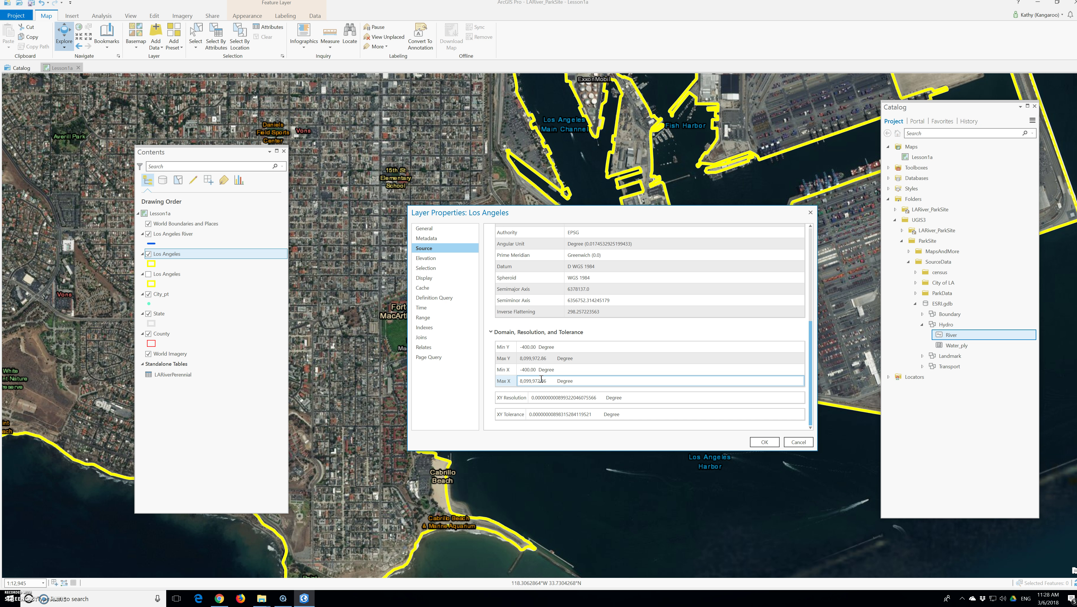
click(169, 255)
- Close the layer properties and open the Los Angeles attribute table
click(765, 442)
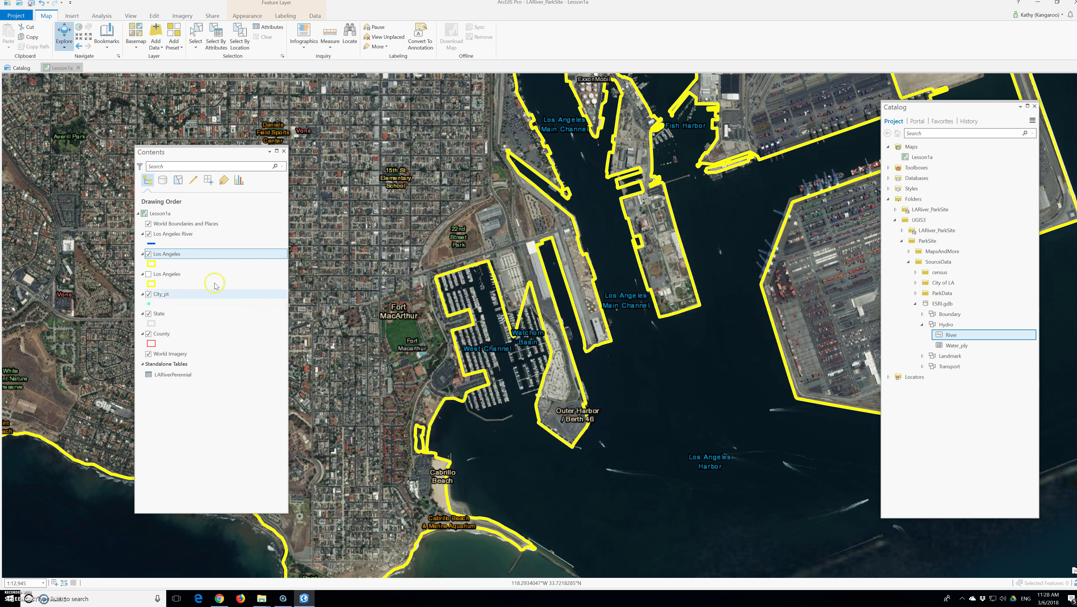
click(182, 254)
right_click(181, 254)
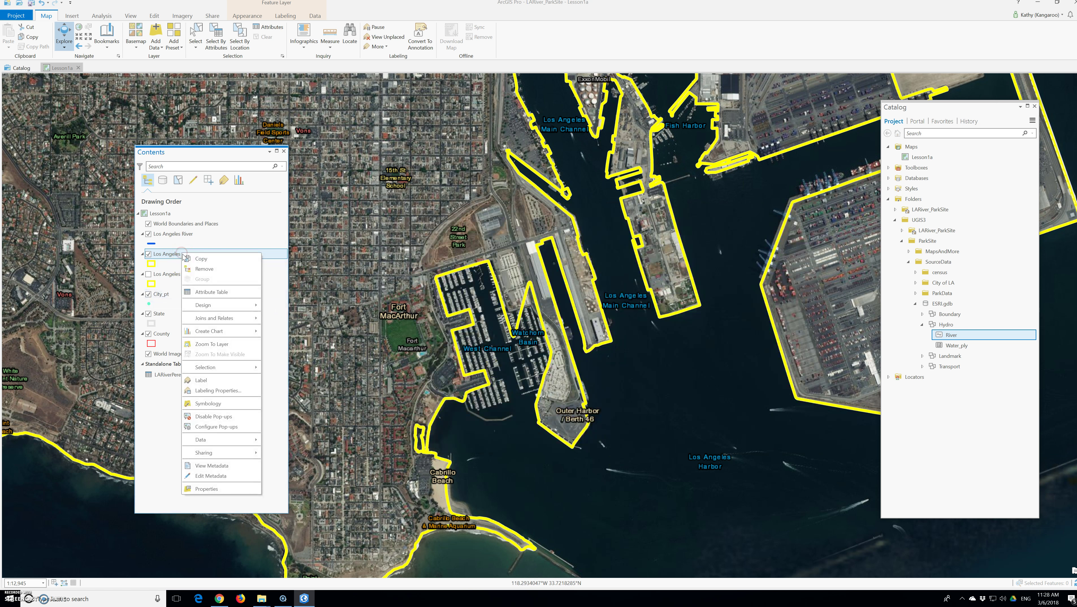
click(230, 296)
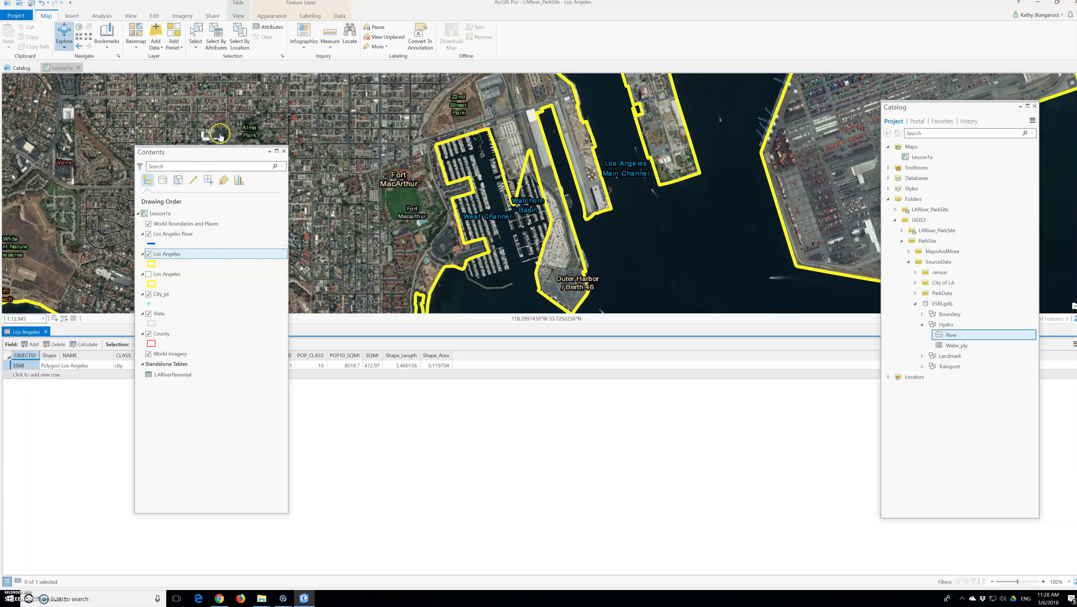
drag(218, 154, 130, 102)
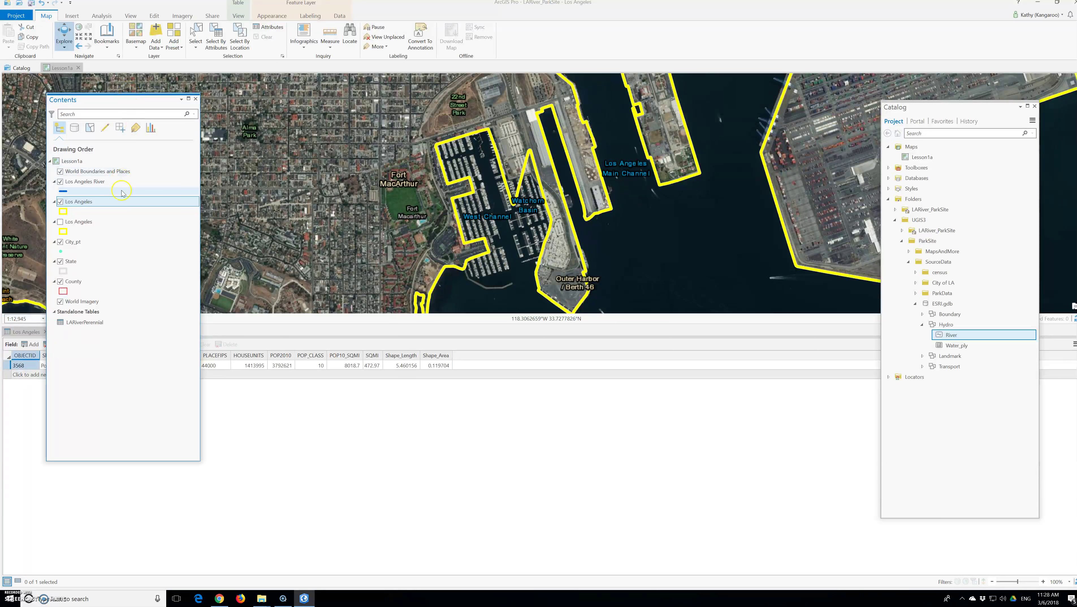
- Try a light pink fill on the Los Angeles symbol, then set the fill to No color
right_click(63, 211)
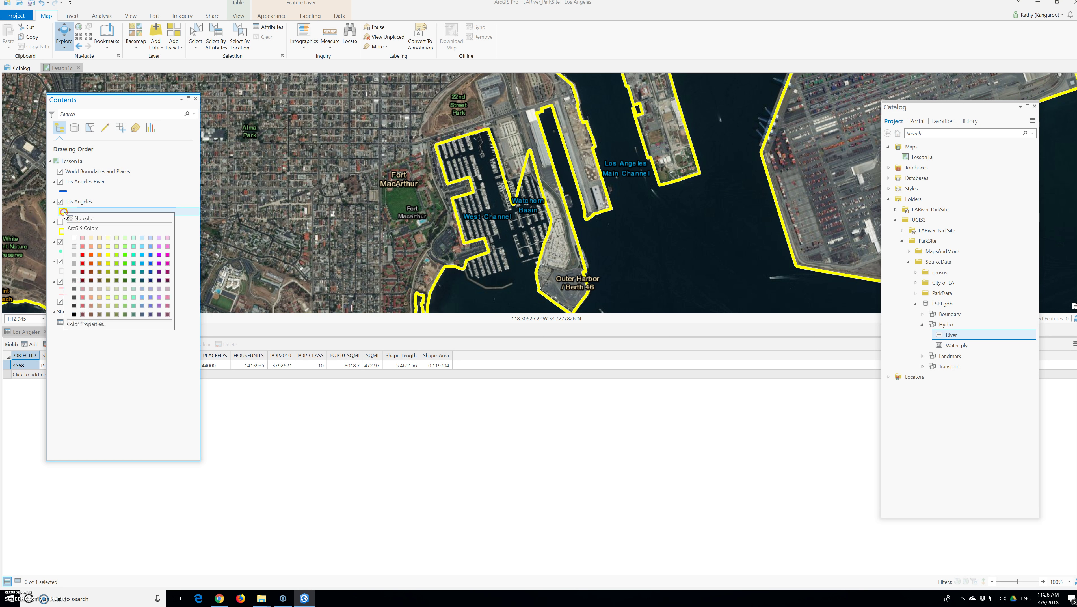
click(83, 239)
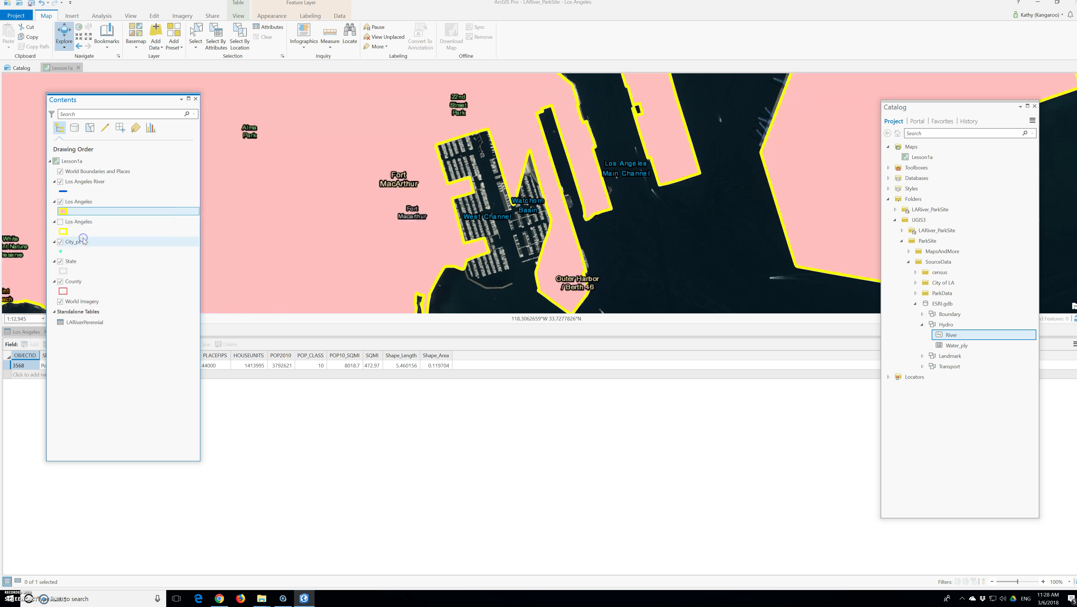
right_click(66, 212)
click(87, 216)
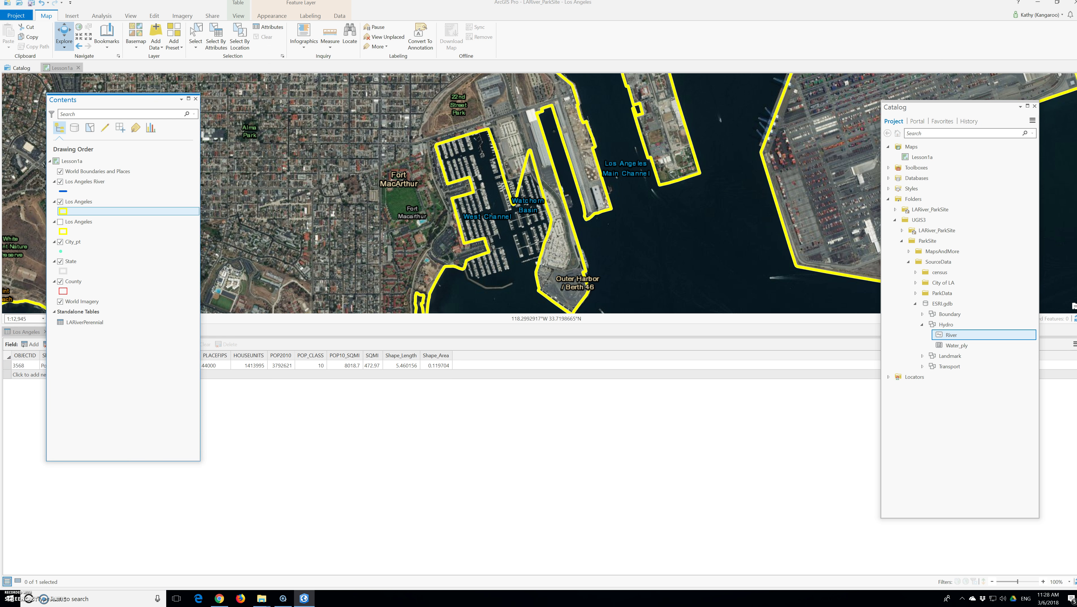